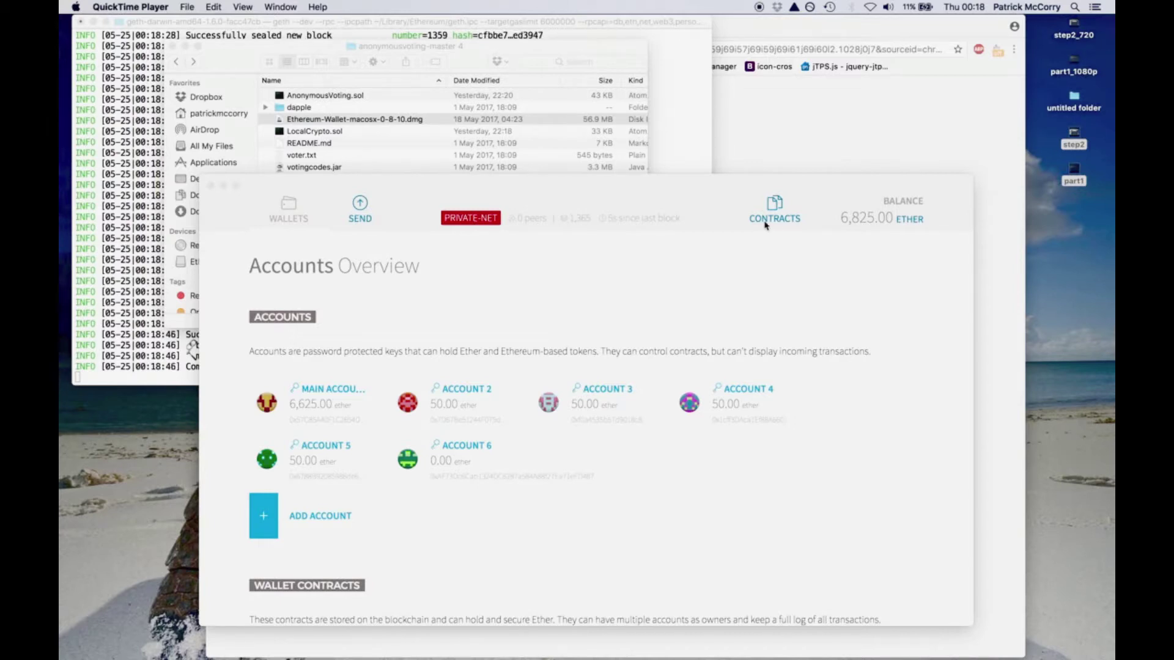
- Go to the wallet's contracts page and open AnonymousVoting.sol in Atom
{"action": "left_click", "coordinate": [769, 218]}
{"action": "left_click", "coordinate": [771, 214]}
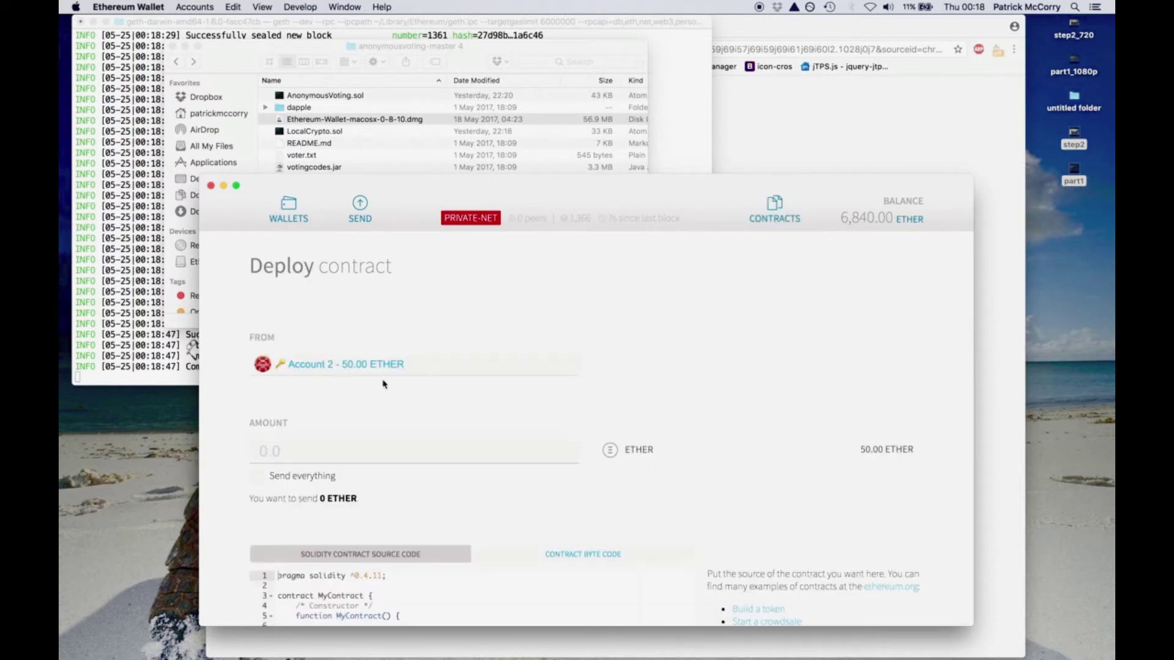
{"action": "scroll", "coordinate": [391, 395], "scroll_direction": "down", "scroll_amount": 3}
{"action": "left_click", "coordinate": [374, 140]}
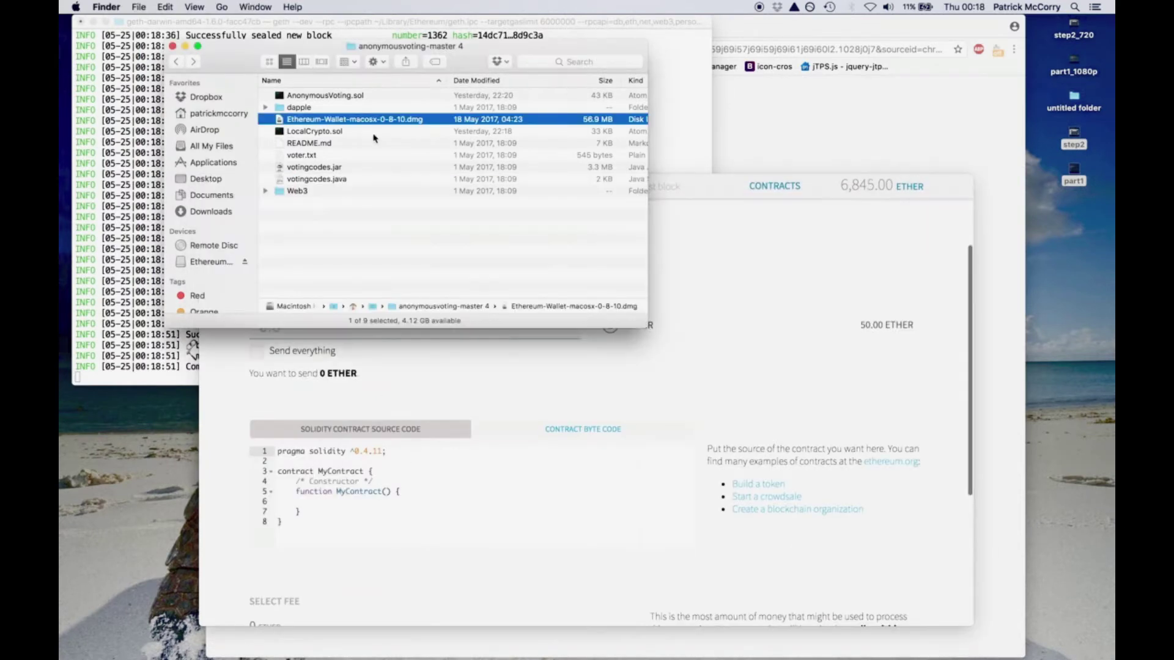
{"action": "left_click", "coordinate": [319, 96]}
{"action": "right_click", "coordinate": [320, 96]}
{"action": "mouse_move", "coordinate": [428, 117]}
{"action": "left_click", "coordinate": [524, 117]}
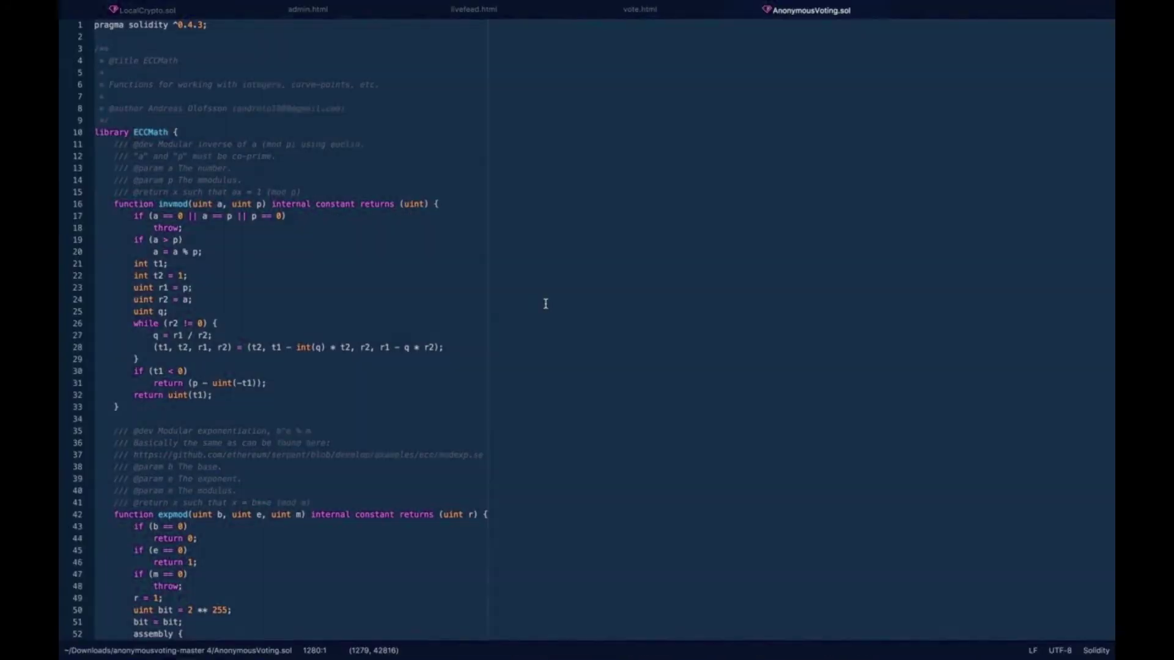
- Replace the template code in the Solidity source box with the AnonymousVoting source
{"action": "key", "text": "super+Tab"}
{"action": "left_click", "coordinate": [509, 478]}
{"action": "key", "text": "super+a"}
{"action": "key", "text": "BackSpace"}
{"action": "key", "text": "super+v"}
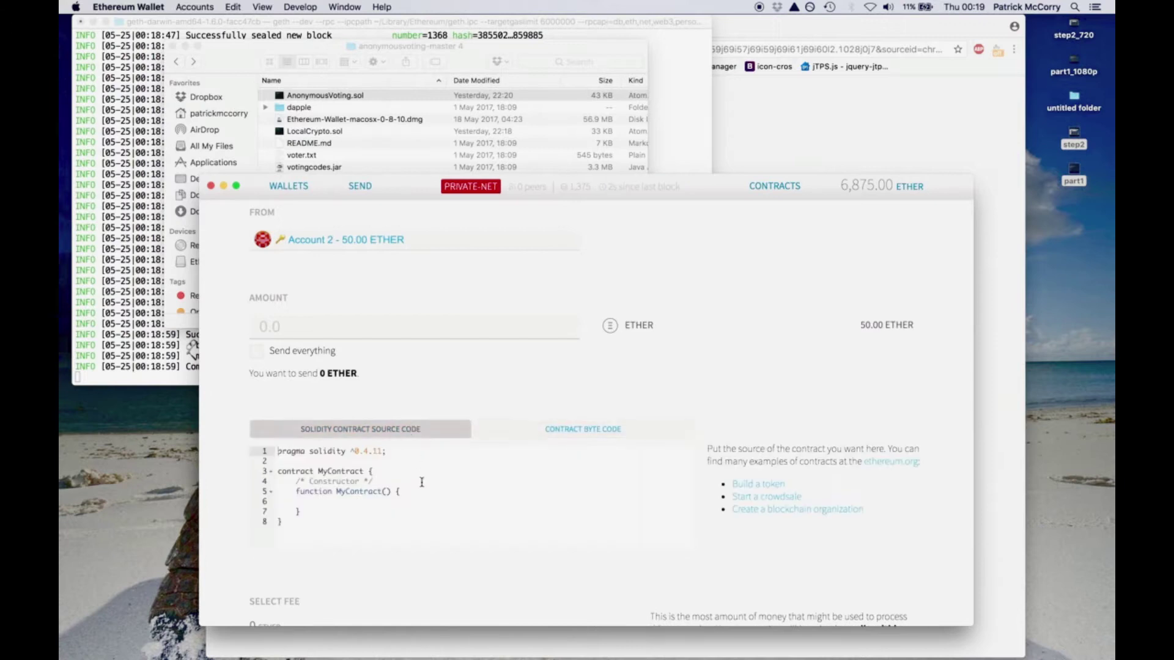
- Copy Account 6's address despite the warning, then return to the contracts page
{"action": "left_click", "coordinate": [302, 191]}
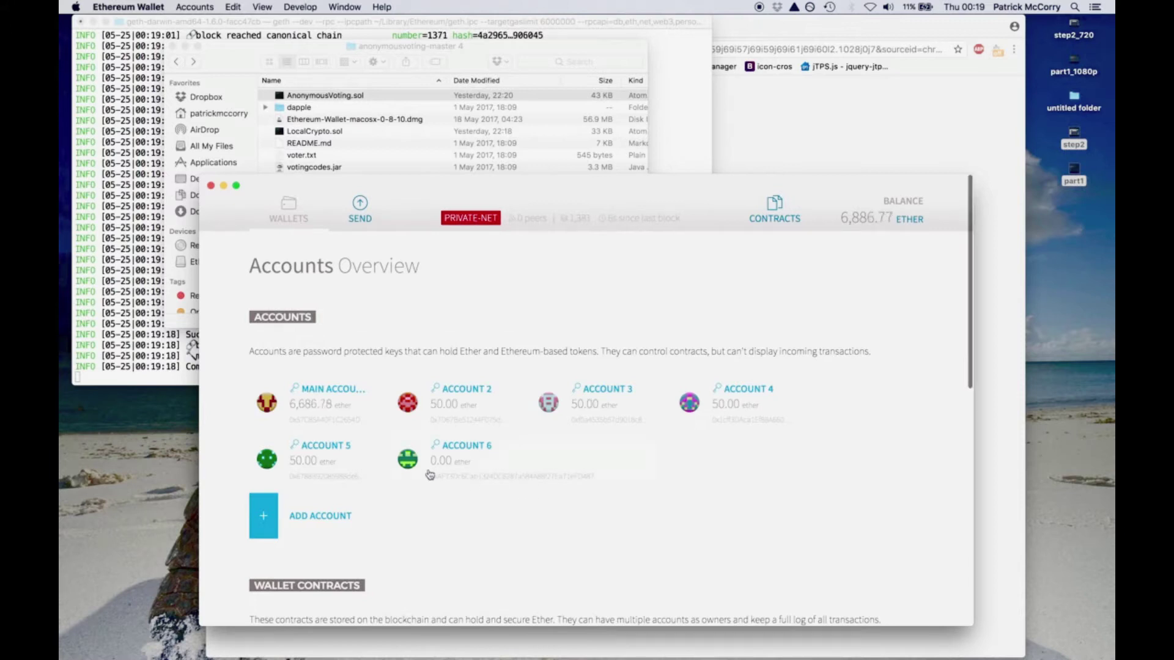
{"action": "left_click", "coordinate": [453, 460]}
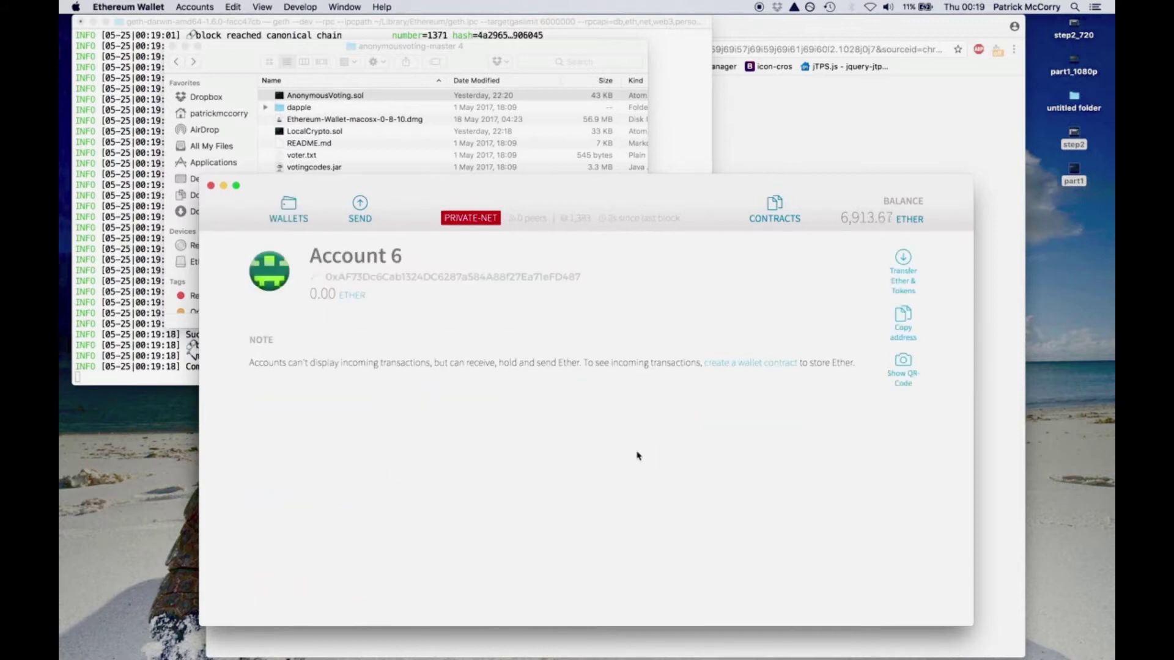
{"action": "left_click", "coordinate": [899, 329]}
{"action": "left_click", "coordinate": [662, 357]}
{"action": "left_click", "coordinate": [778, 210]}
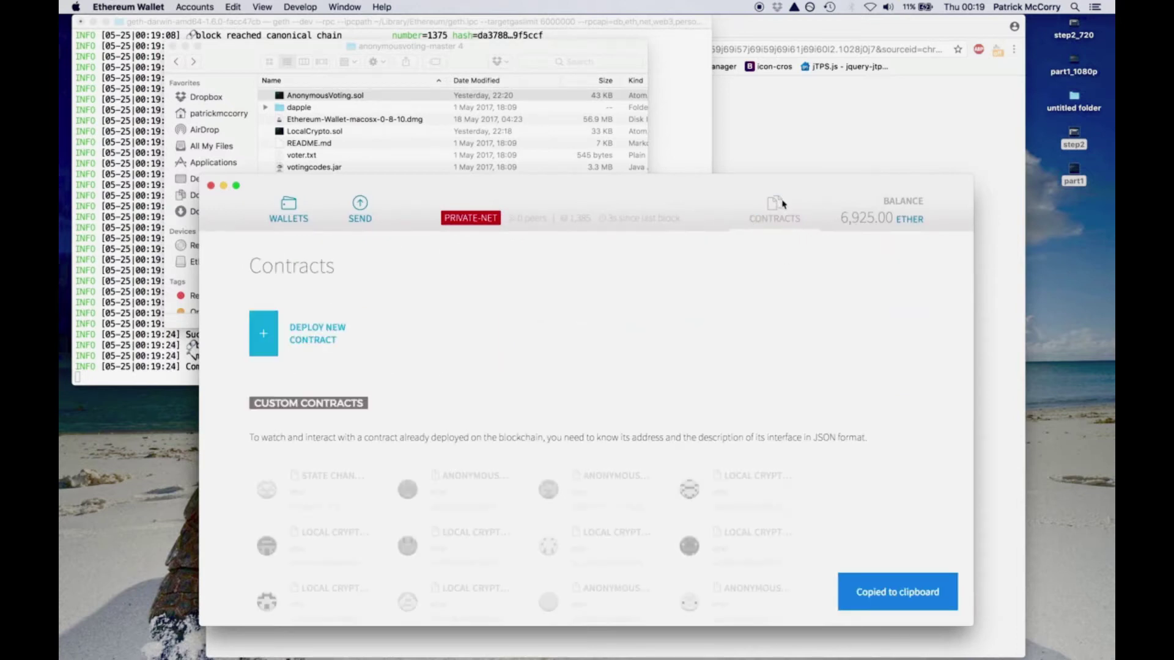
{"action": "scroll", "coordinate": [477, 428], "scroll_direction": "down", "scroll_amount": 10}
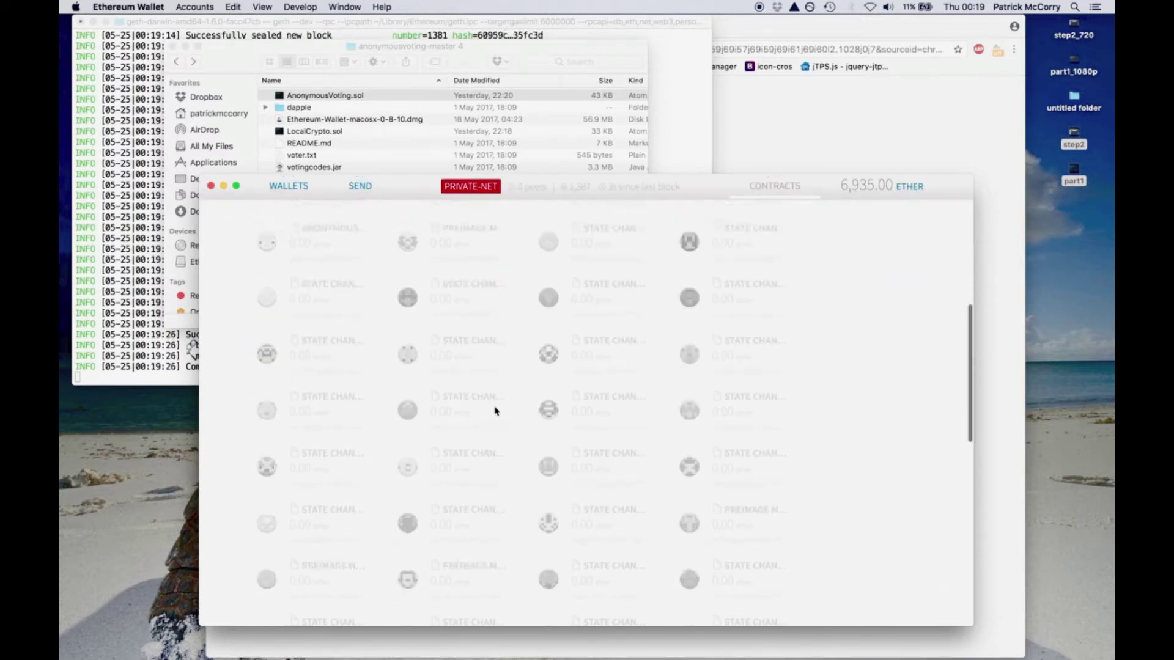
{"action": "scroll", "coordinate": [314, 278], "scroll_direction": "up", "scroll_amount": 10}
- Choose Anonymous Voting as the contract to deploy and set its gap to 1
{"action": "left_click", "coordinate": [312, 330]}
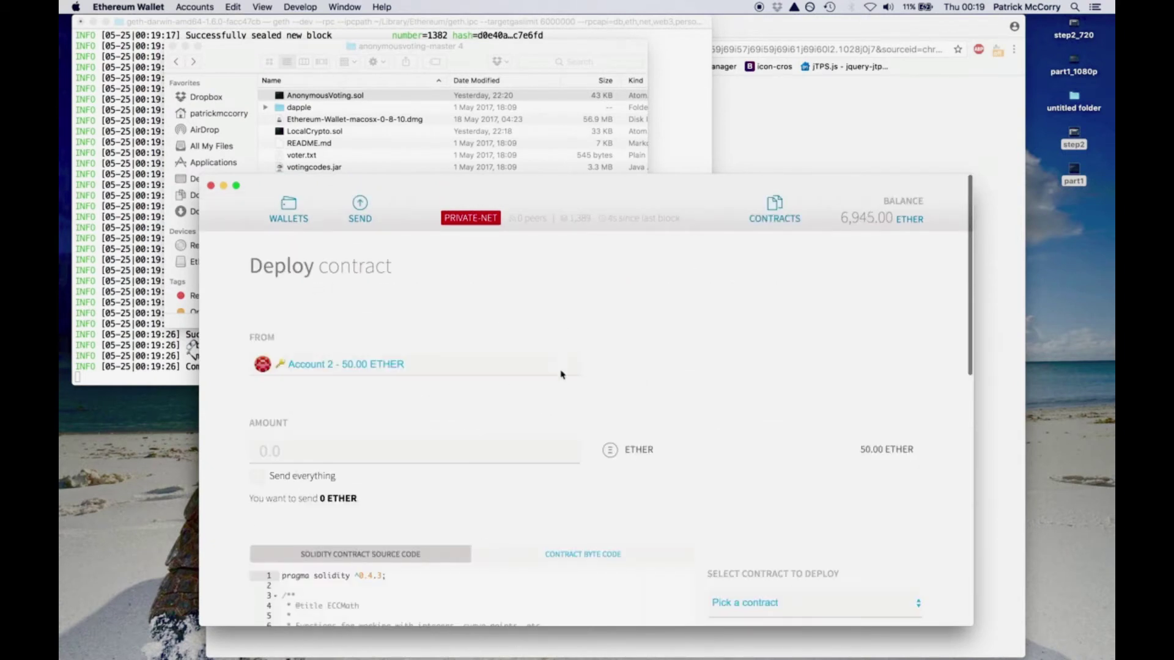
{"action": "scroll", "coordinate": [641, 380], "scroll_direction": "down", "scroll_amount": 3}
{"action": "left_click", "coordinate": [738, 441]}
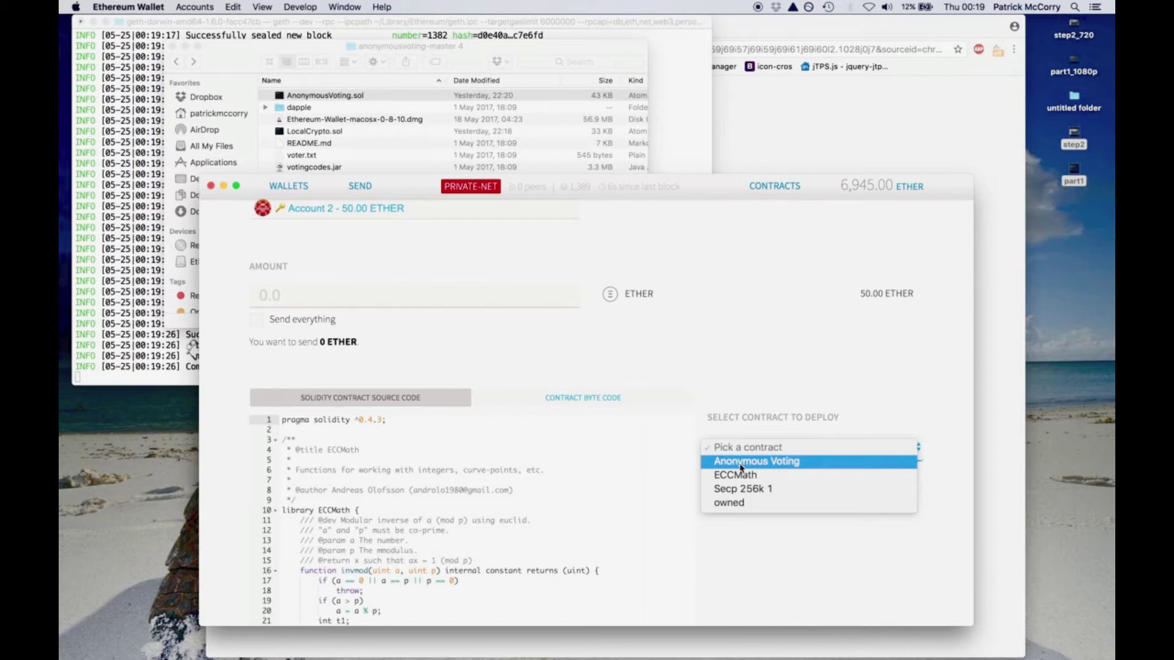
{"action": "left_click", "coordinate": [741, 464]}
{"action": "left_click", "coordinate": [750, 548]}
{"action": "type", "text": "0"}
{"action": "key", "text": "BackSpace"}
{"action": "type", "text": "1"}
{"action": "left_click", "coordinate": [850, 453]}
{"action": "left_click", "coordinate": [848, 455]}
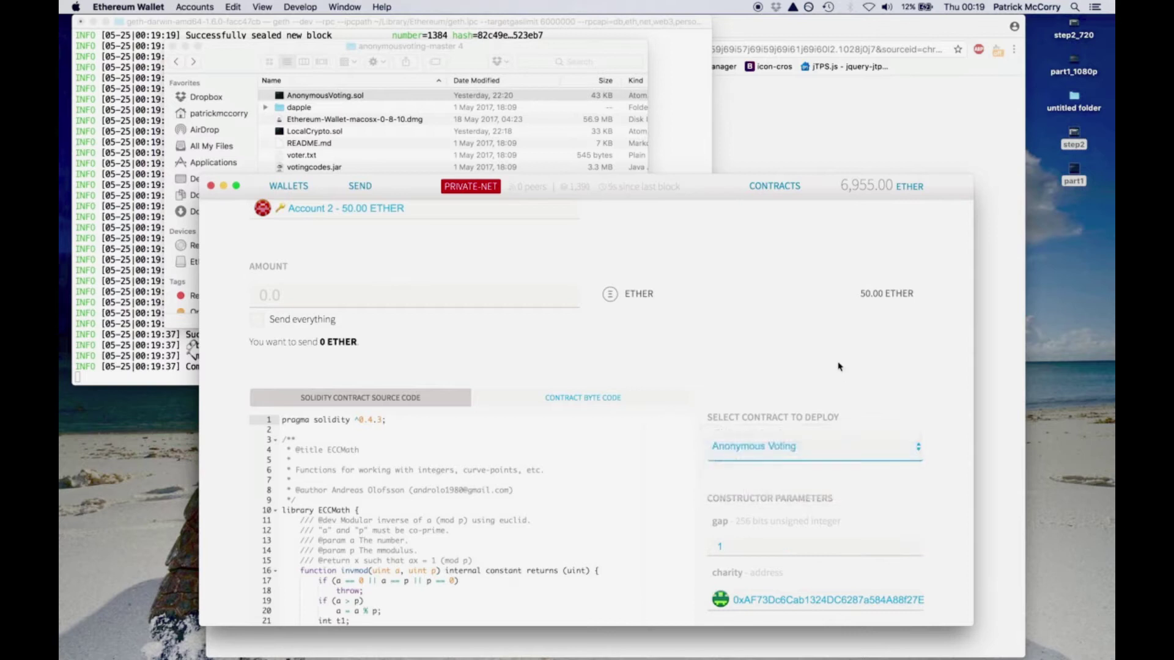
- Deploy Anonymous Voting, entering the account password and sending the transaction
{"action": "scroll", "coordinate": [683, 439], "scroll_direction": "down", "scroll_amount": 10}
{"action": "scroll", "coordinate": [683, 439], "scroll_direction": "down", "scroll_amount": 5}
{"action": "left_click", "coordinate": [324, 594]}
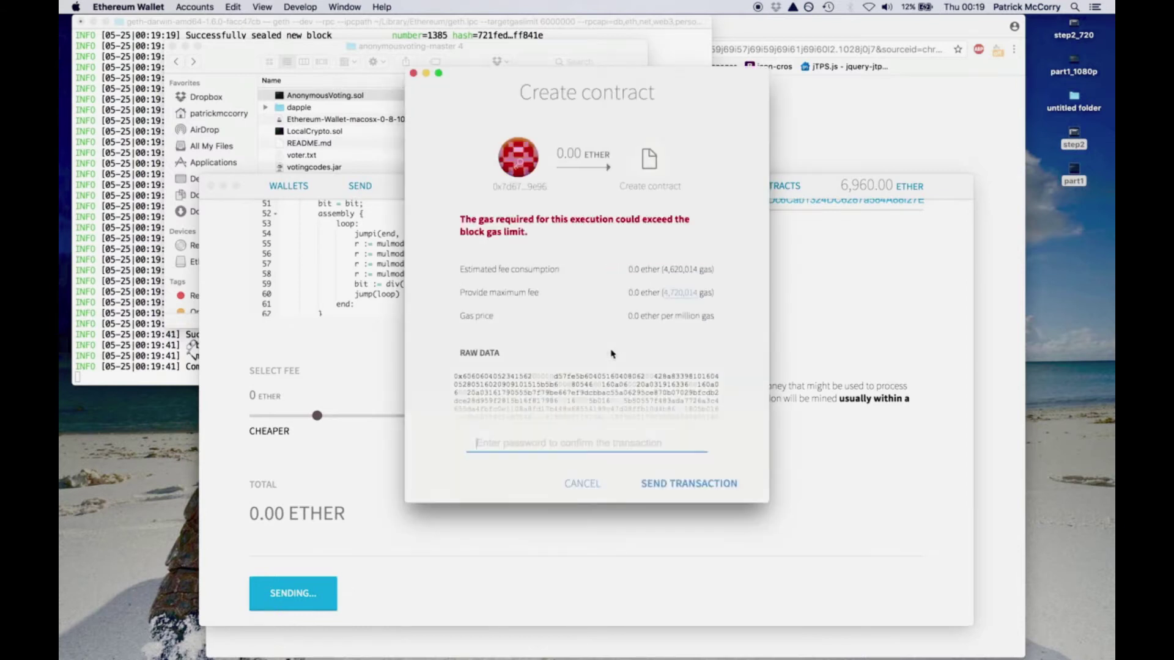
{"action": "type", "text": "1234567"}
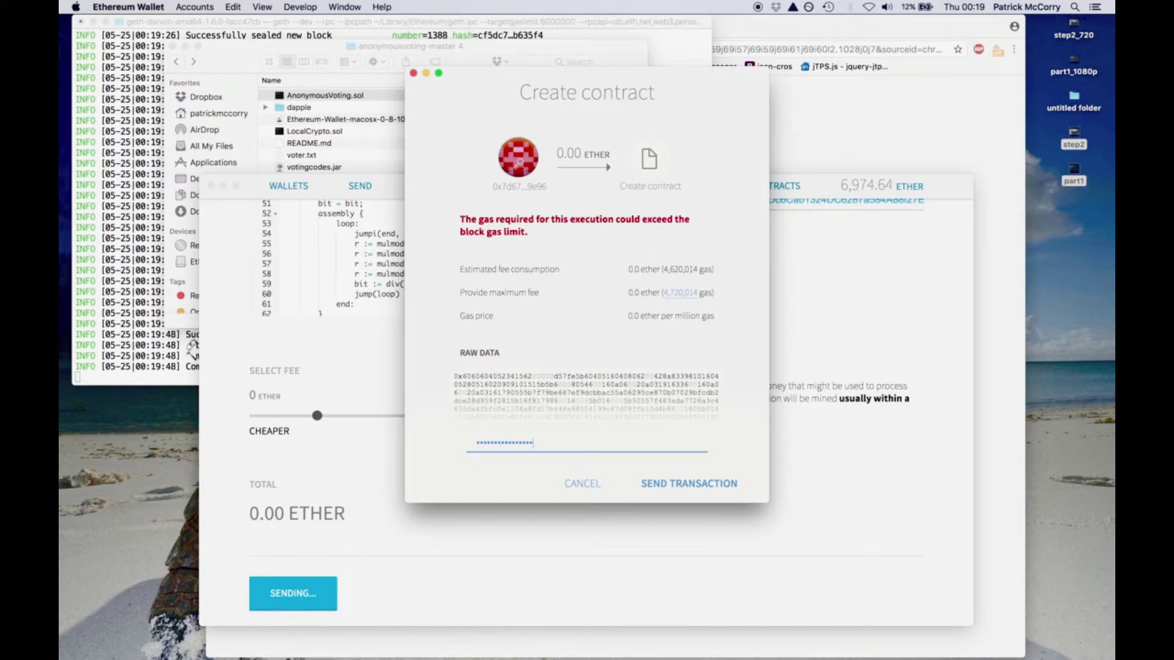
{"action": "left_click", "coordinate": [683, 488]}
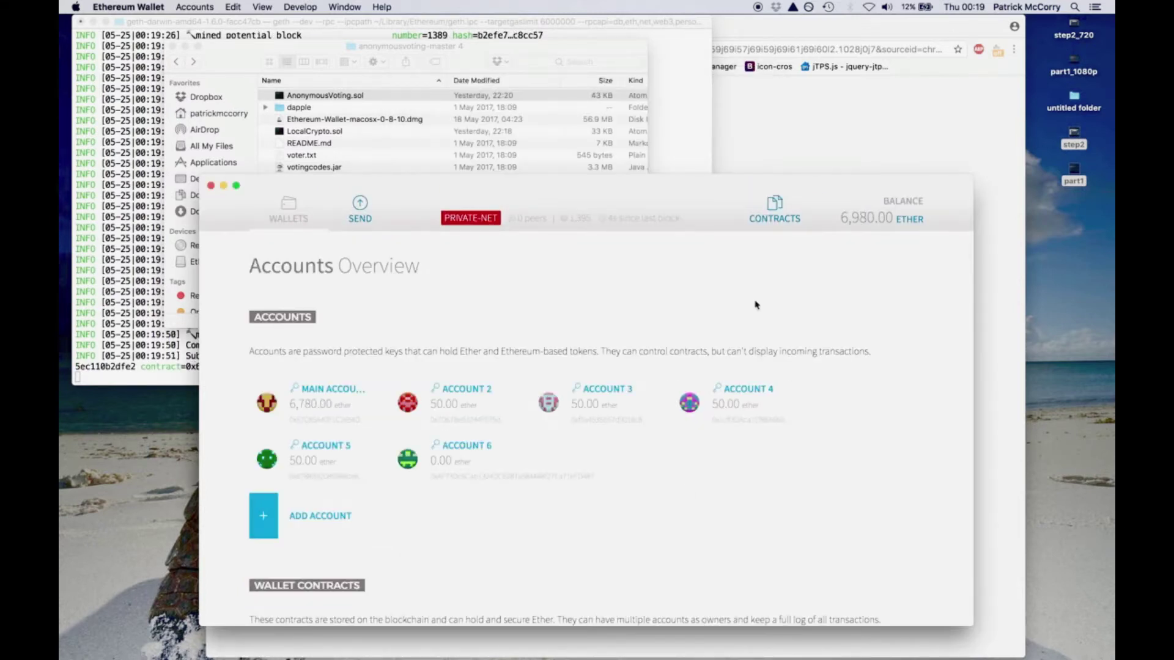
- Start a new contract deployment and open LocalCrypto.sol in Atom
{"action": "left_click", "coordinate": [774, 211]}
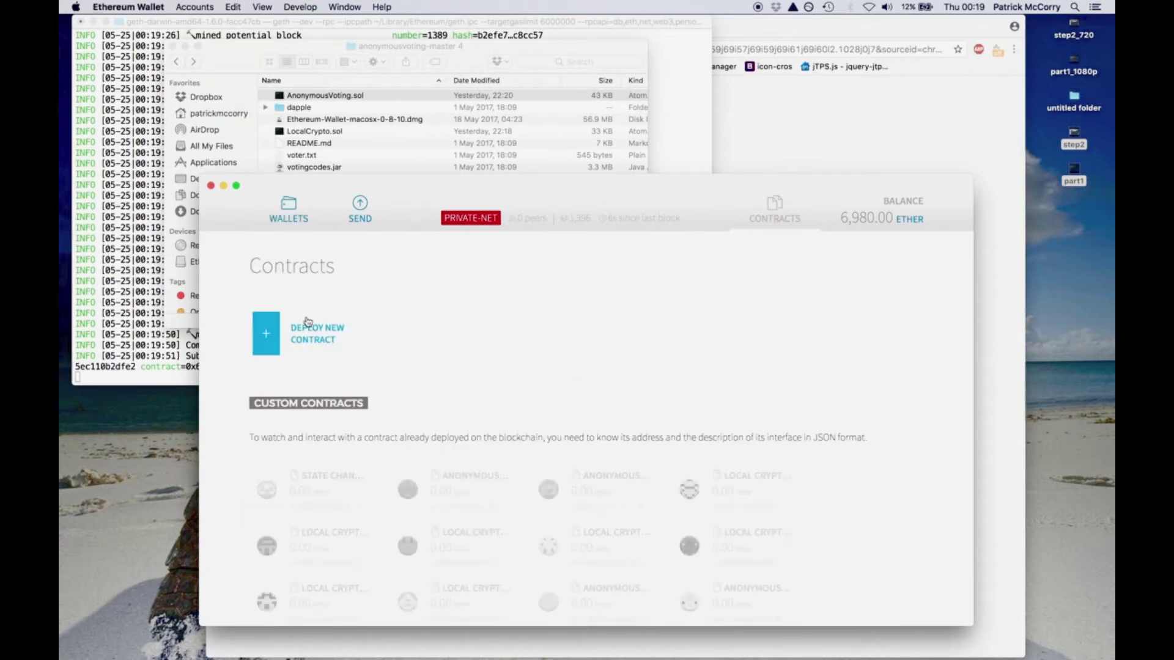
{"action": "left_click", "coordinate": [307, 322]}
{"action": "key", "text": "ctrl+Right"}
{"action": "key", "text": "ctrl+Left"}
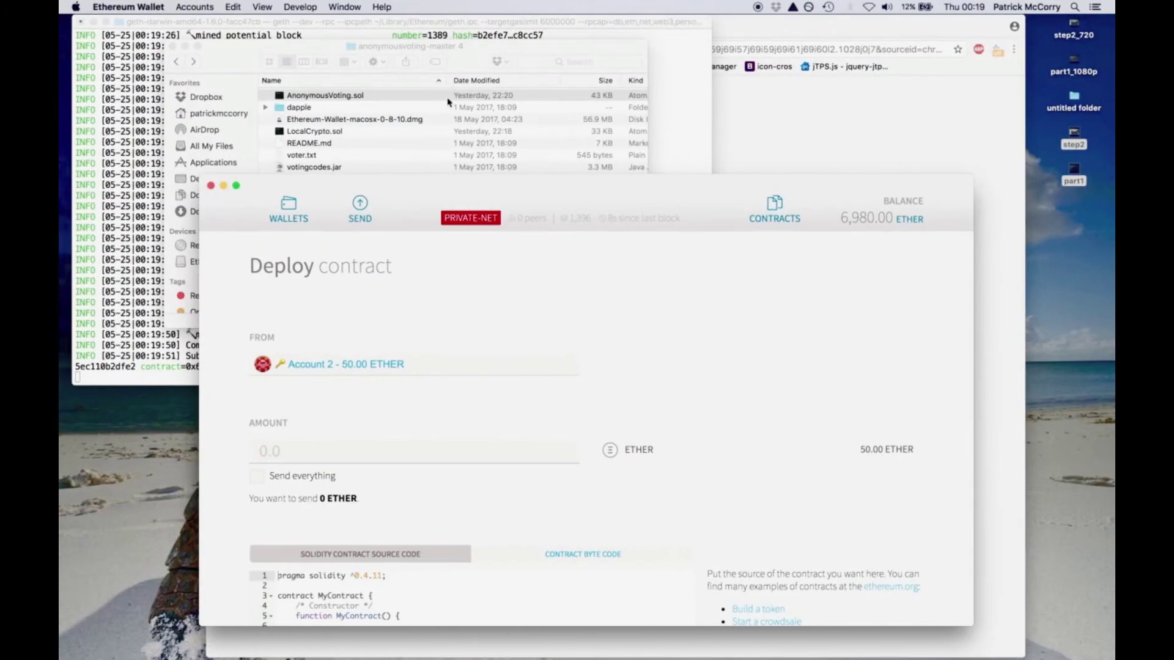
{"action": "left_click", "coordinate": [432, 96]}
{"action": "left_click", "coordinate": [333, 131]}
{"action": "right_click", "coordinate": [333, 130]}
{"action": "mouse_move", "coordinate": [369, 146]}
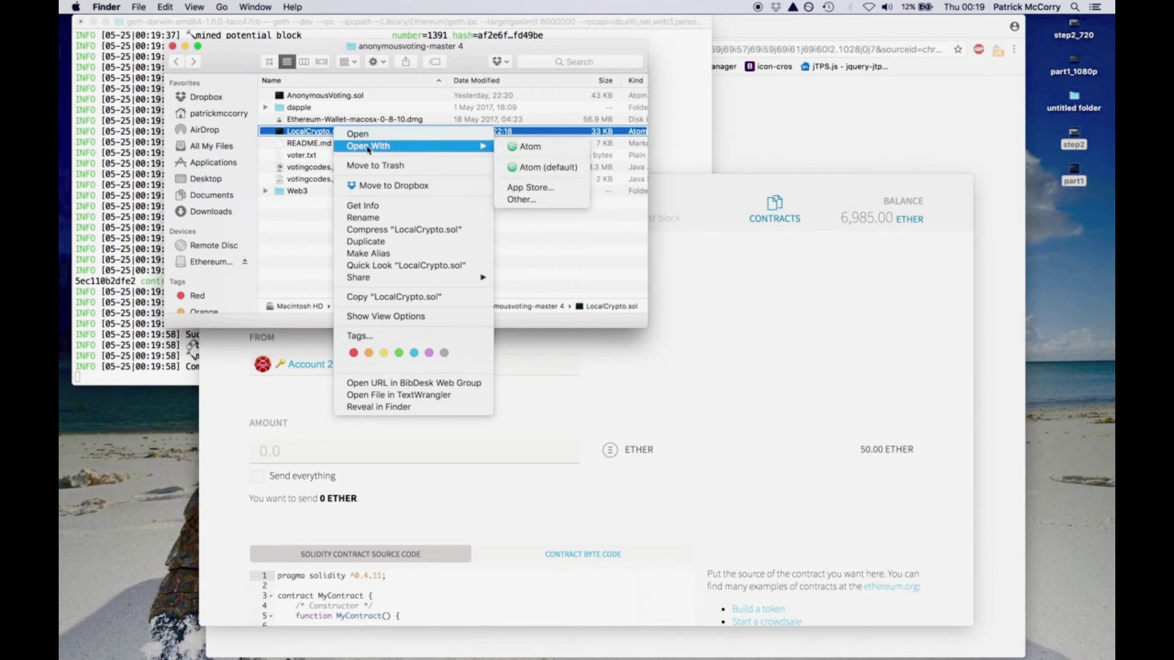
{"action": "left_click", "coordinate": [518, 147]}
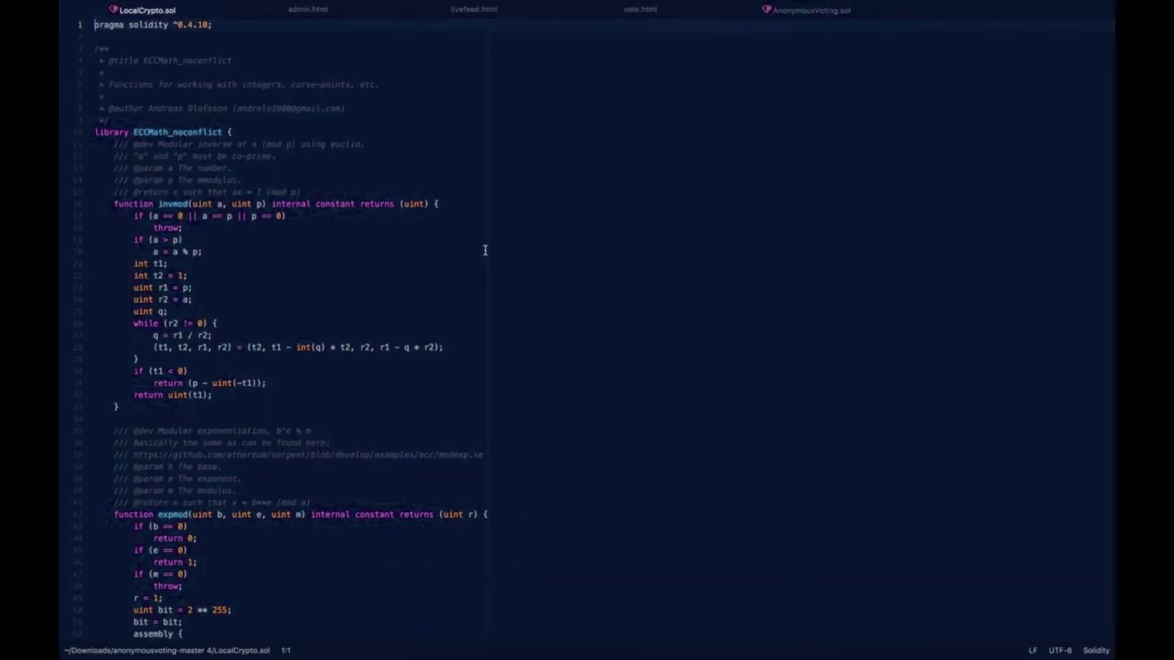
- Paste the LocalCrypto source into the source box and select the Local Crypto contract
{"action": "key", "text": "ctrl+Left"}
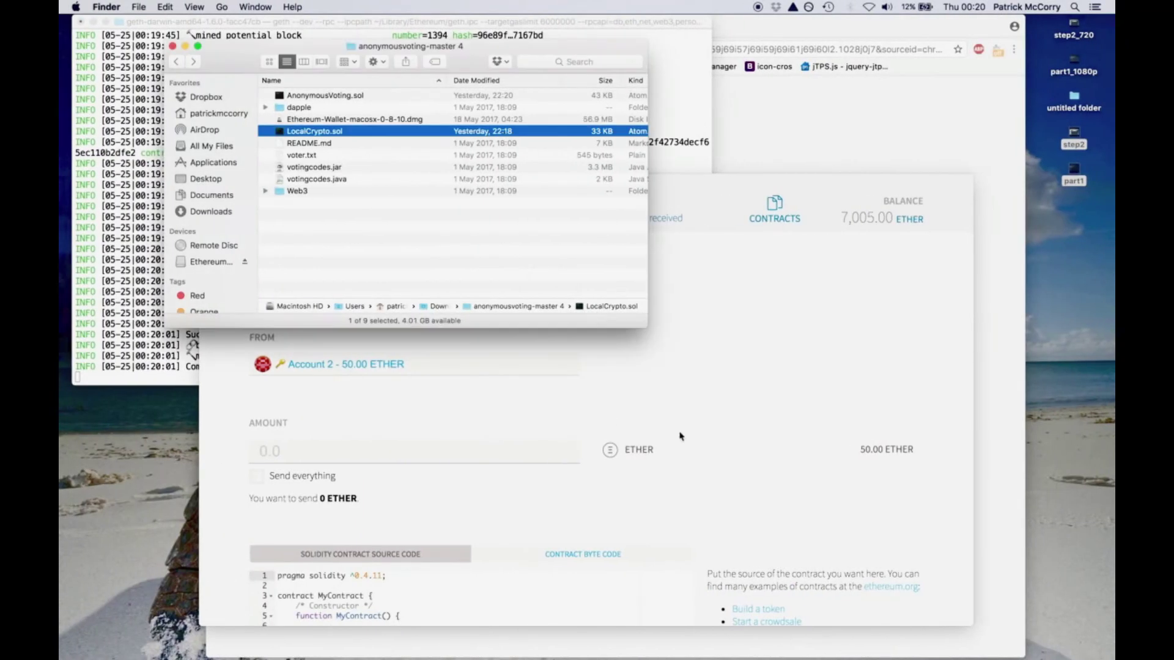
{"action": "left_click", "coordinate": [680, 436]}
{"action": "scroll", "coordinate": [679, 435], "scroll_direction": "down", "scroll_amount": 5}
{"action": "left_click", "coordinate": [645, 435]}
{"action": "key", "text": "super+a"}
{"action": "key", "text": "super+v"}
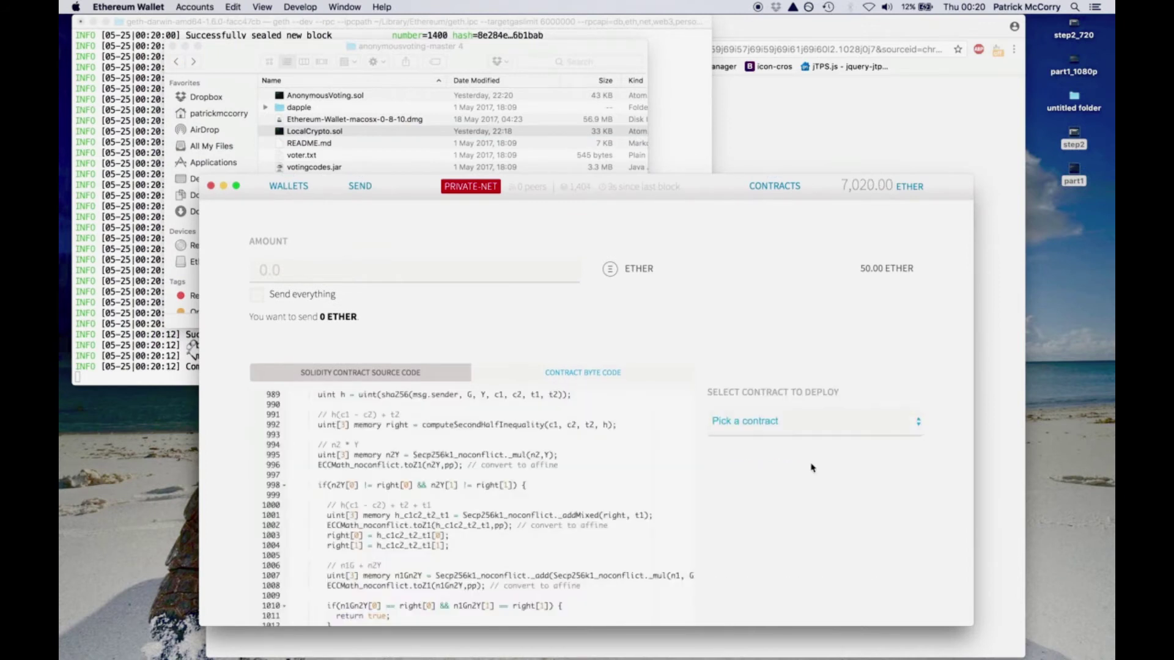
{"action": "left_click", "coordinate": [808, 427]}
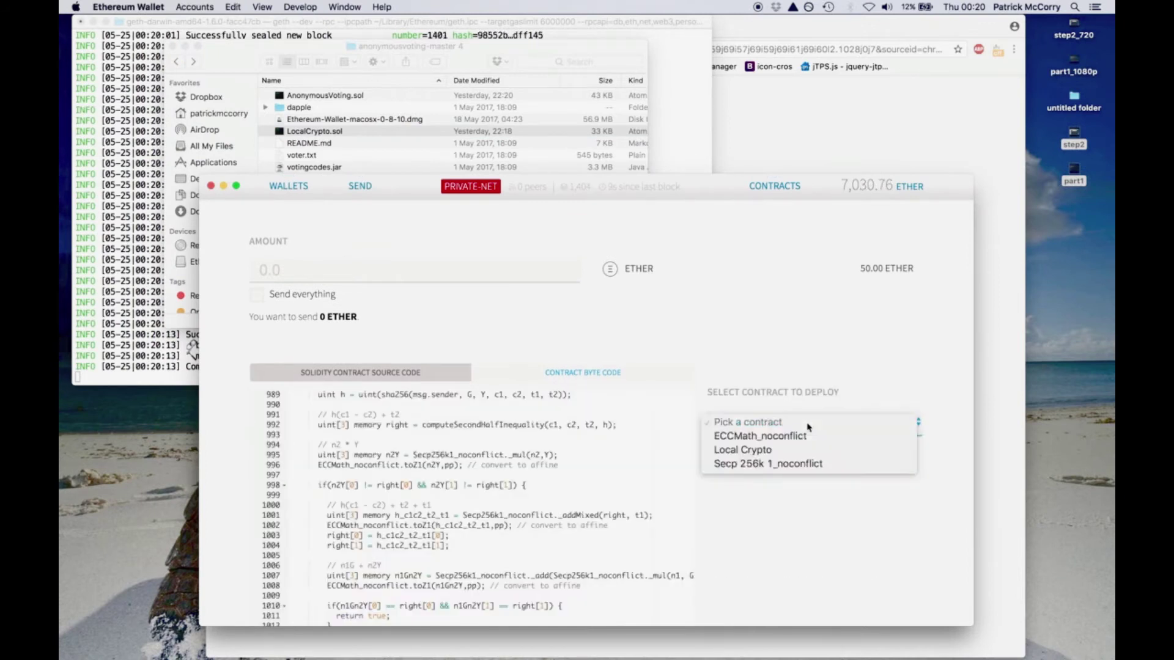
{"action": "left_click", "coordinate": [804, 456]}
- Deploy Local Crypto, entering the account password and sending the transaction
{"action": "scroll", "coordinate": [797, 489], "scroll_direction": "down", "scroll_amount": 6}
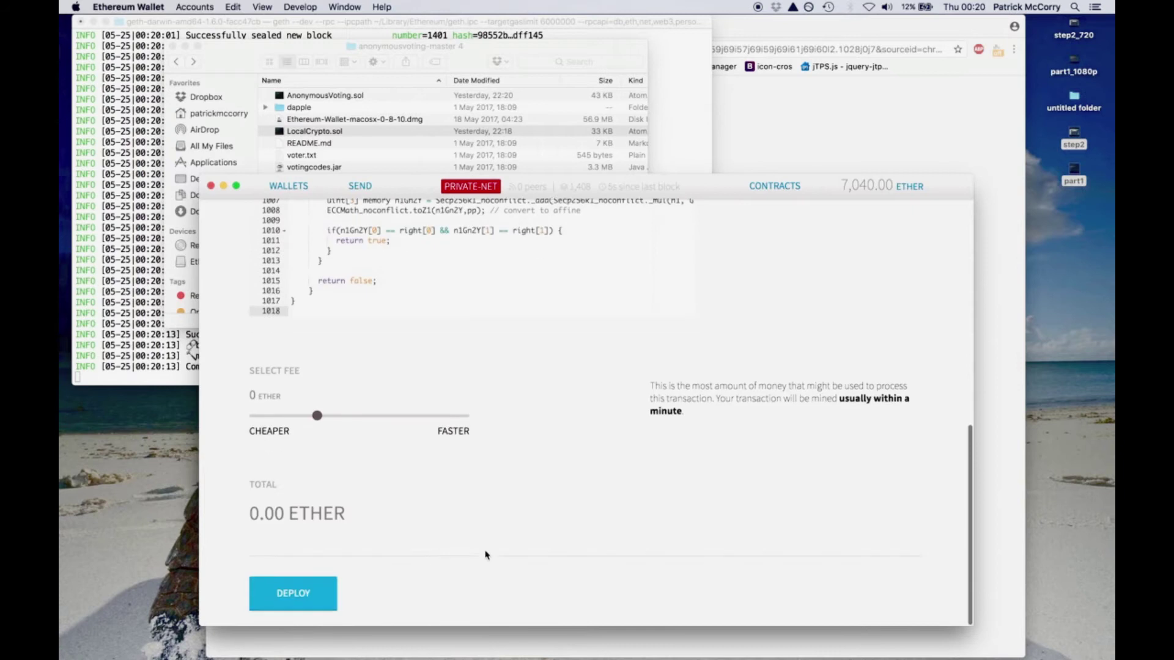
{"action": "left_click", "coordinate": [313, 601]}
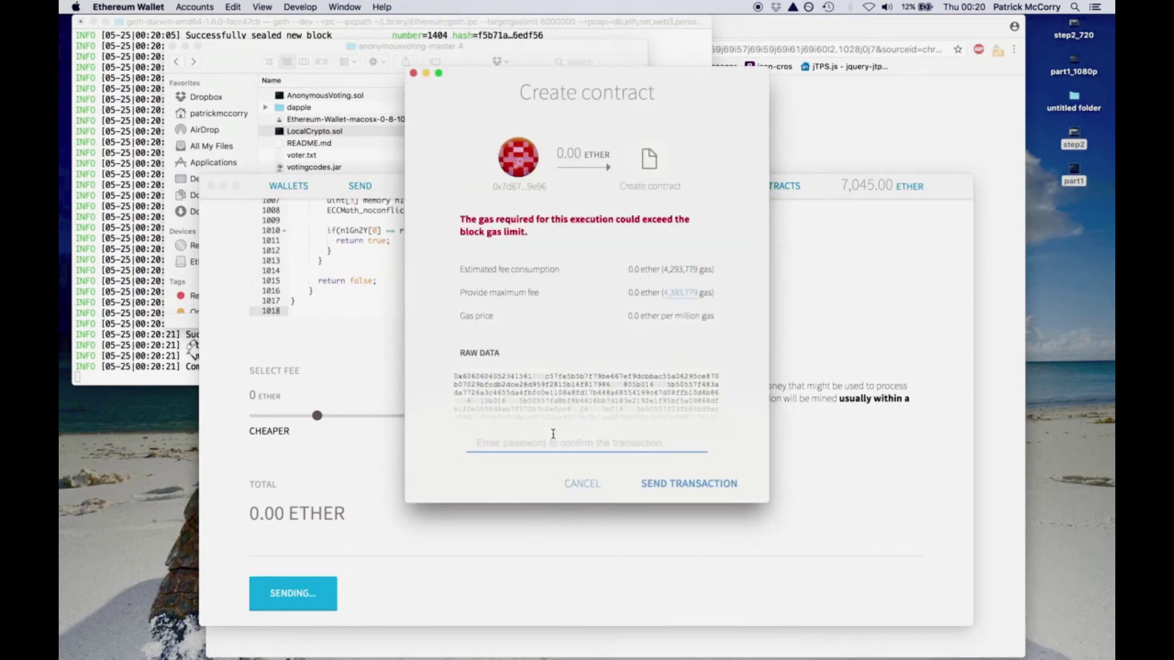
{"action": "type", "text": "••••••••••••"}
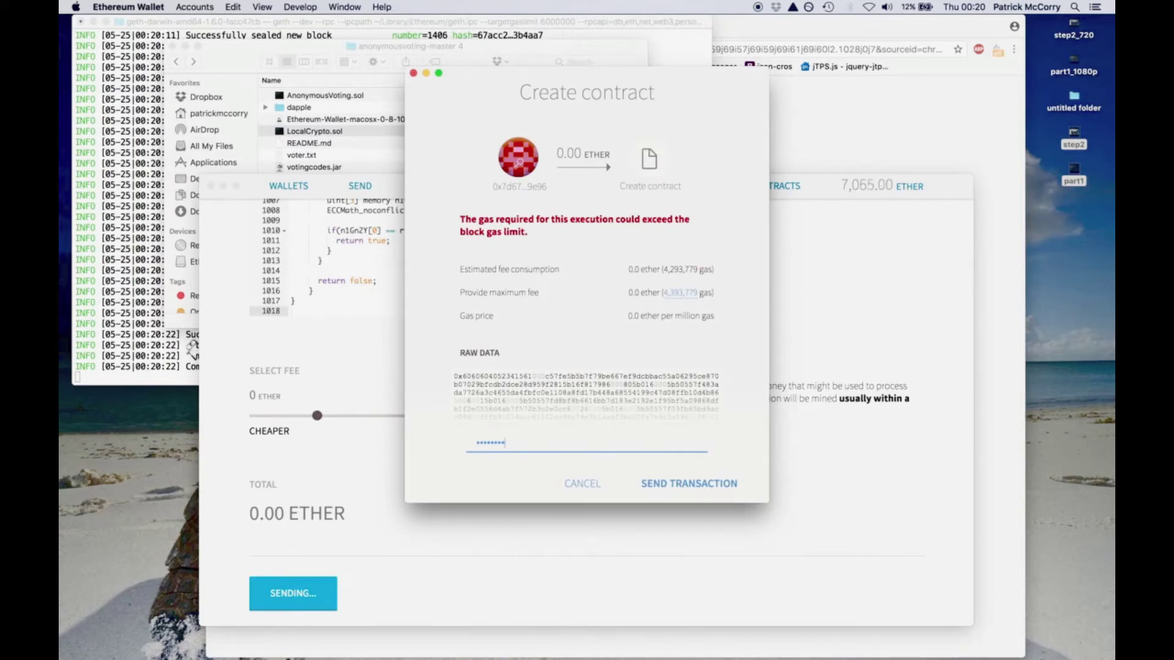
{"action": "left_click", "coordinate": [672, 484]}
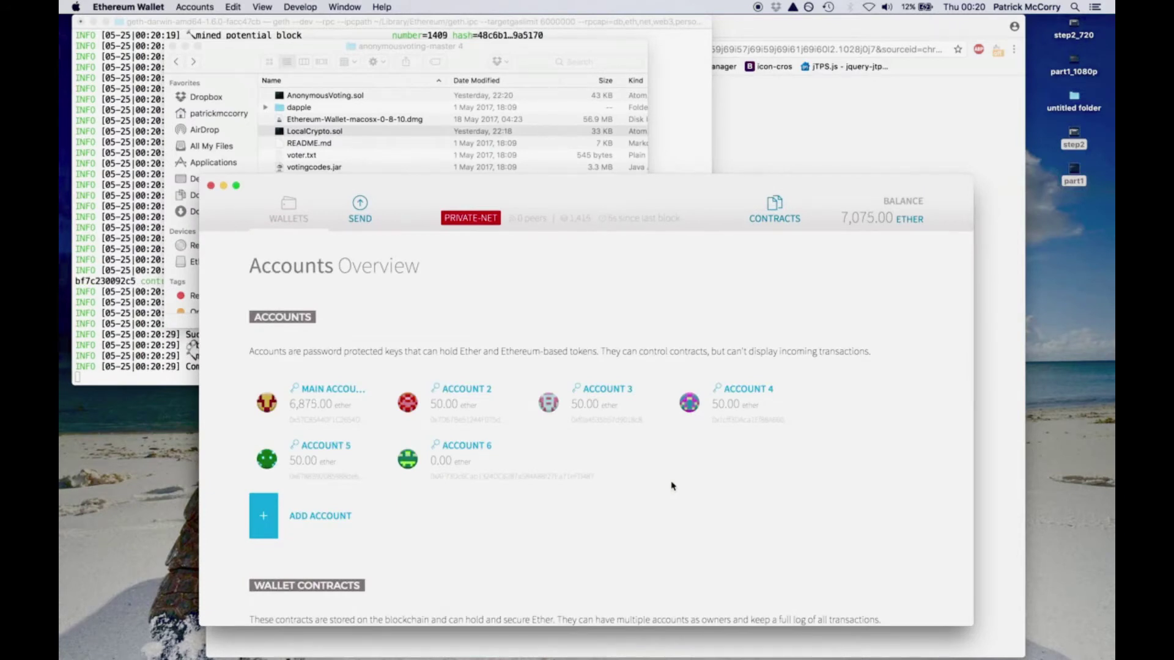
- Copy the Anonymous Voting 692f contract's address from Latest Transactions, then bring Finder forward
{"action": "scroll", "coordinate": [618, 456], "scroll_direction": "down", "scroll_amount": 10}
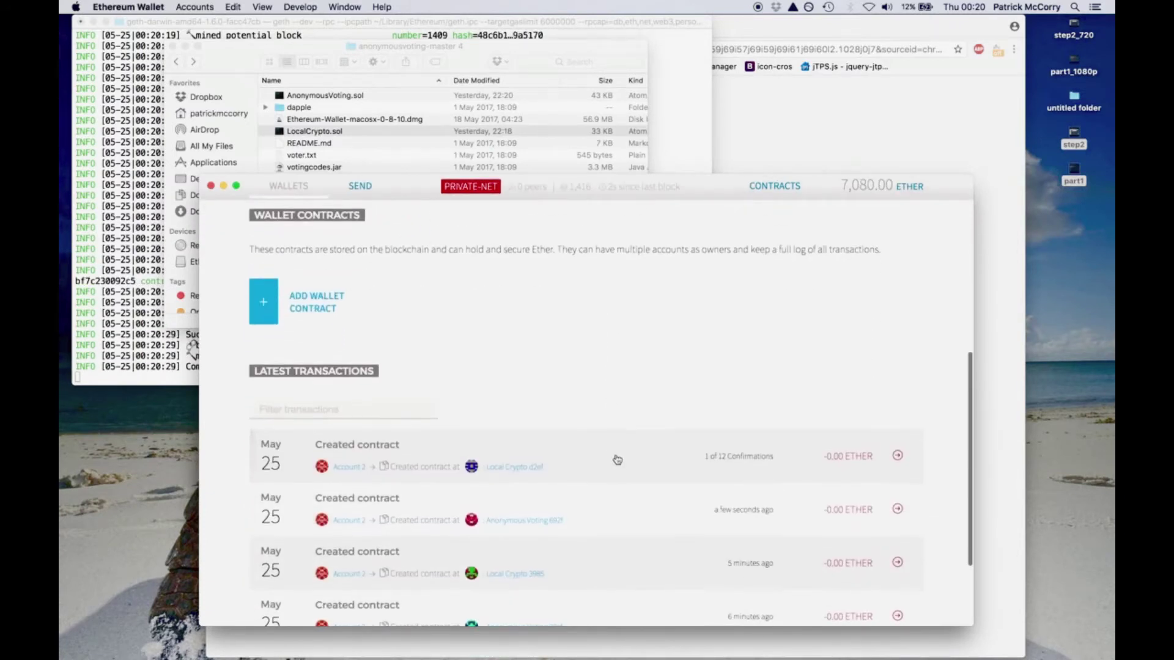
{"action": "left_click", "coordinate": [547, 519]}
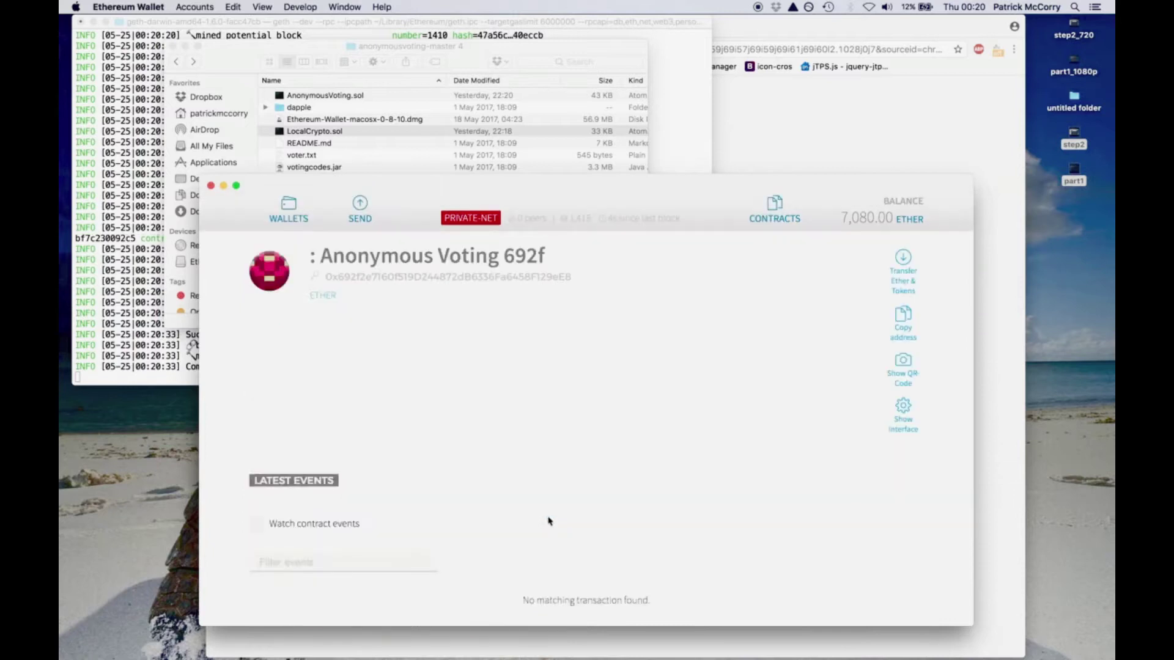
{"action": "left_click", "coordinate": [901, 321]}
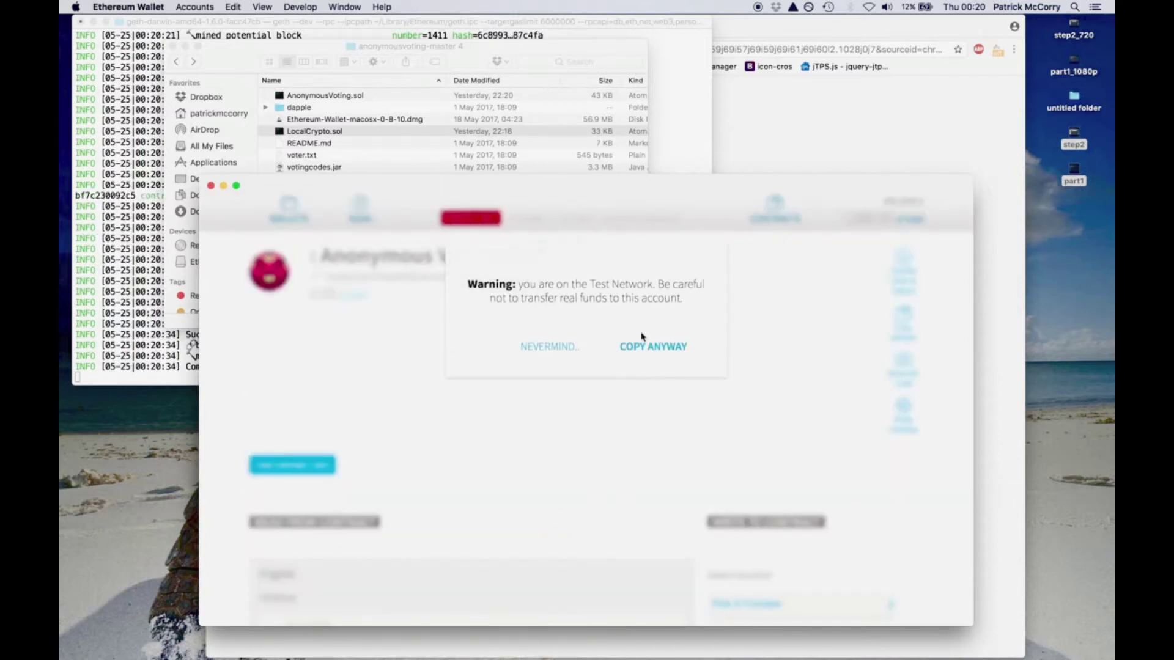
{"action": "left_click", "coordinate": [651, 348]}
{"action": "left_click", "coordinate": [365, 161]}
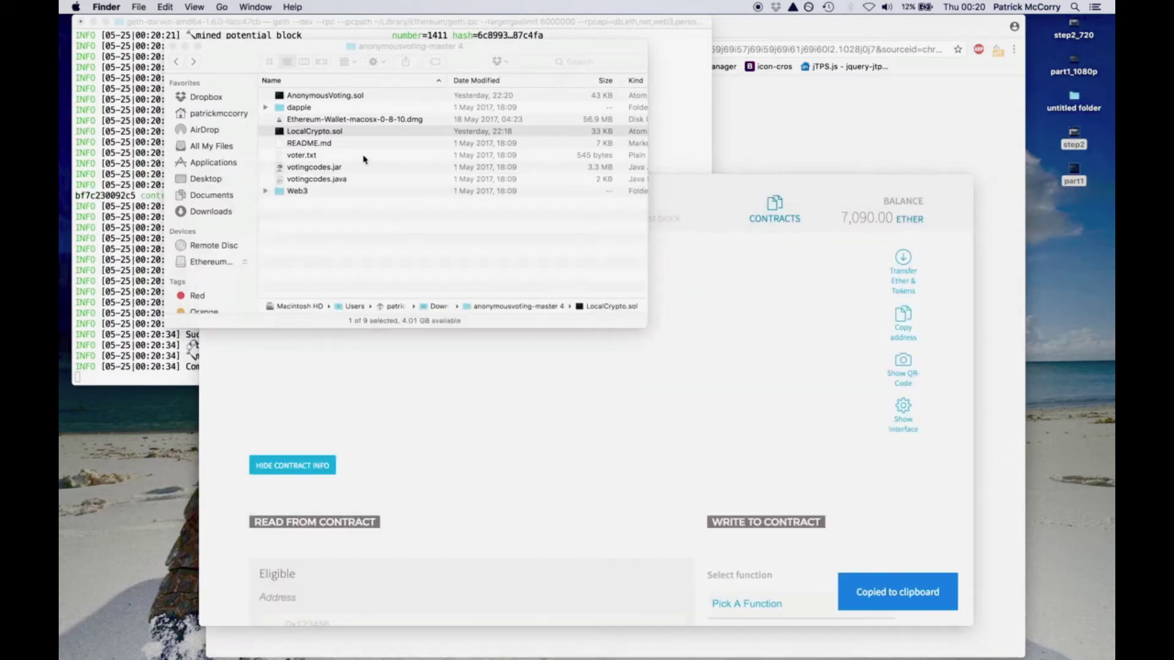
- Open admin.html from the Web3 folder in Atom
{"action": "double_click", "coordinate": [299, 191]}
{"action": "left_click", "coordinate": [313, 96]}
{"action": "right_click", "coordinate": [313, 96]}
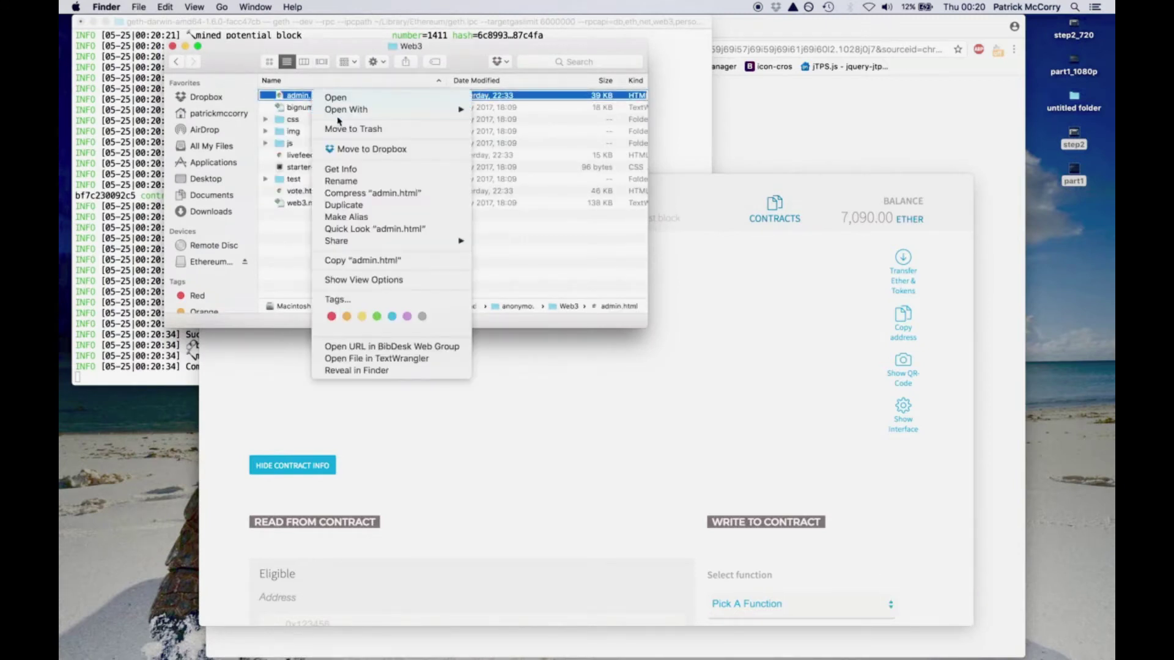
{"action": "mouse_move", "coordinate": [343, 112]}
{"action": "left_click", "coordinate": [517, 131]}
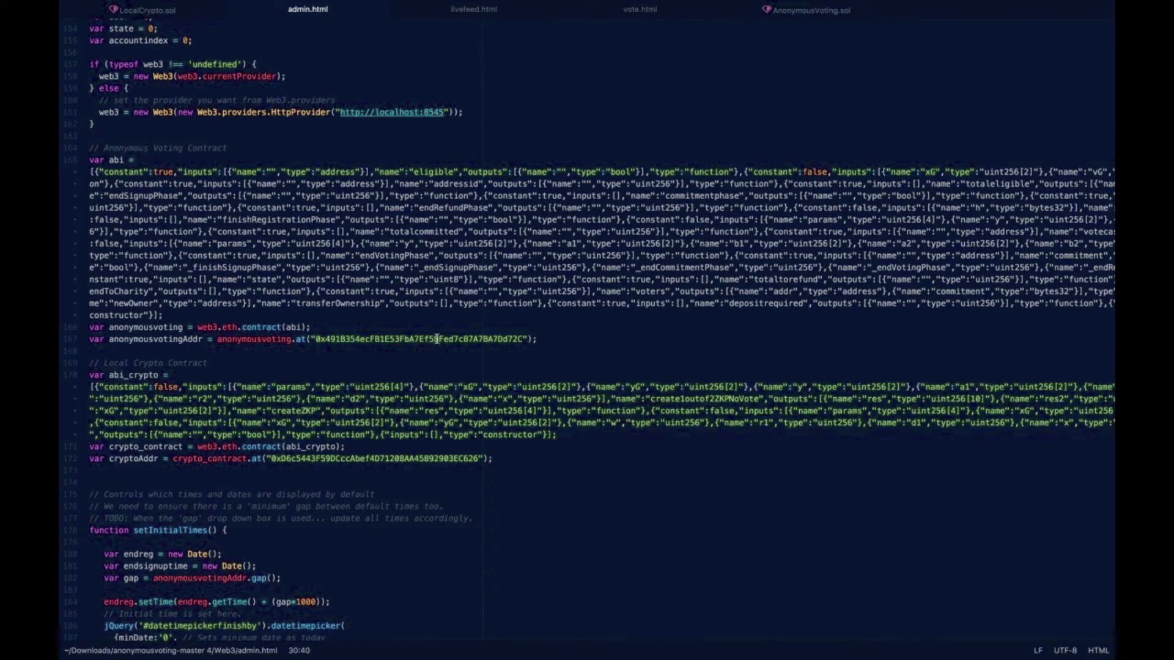
- Replace admin.html's voting contract address on line 167 with the Anonymous Voting 692f address
{"action": "double_click", "coordinate": [436, 339]}
{"action": "key", "text": "super+Tab"}
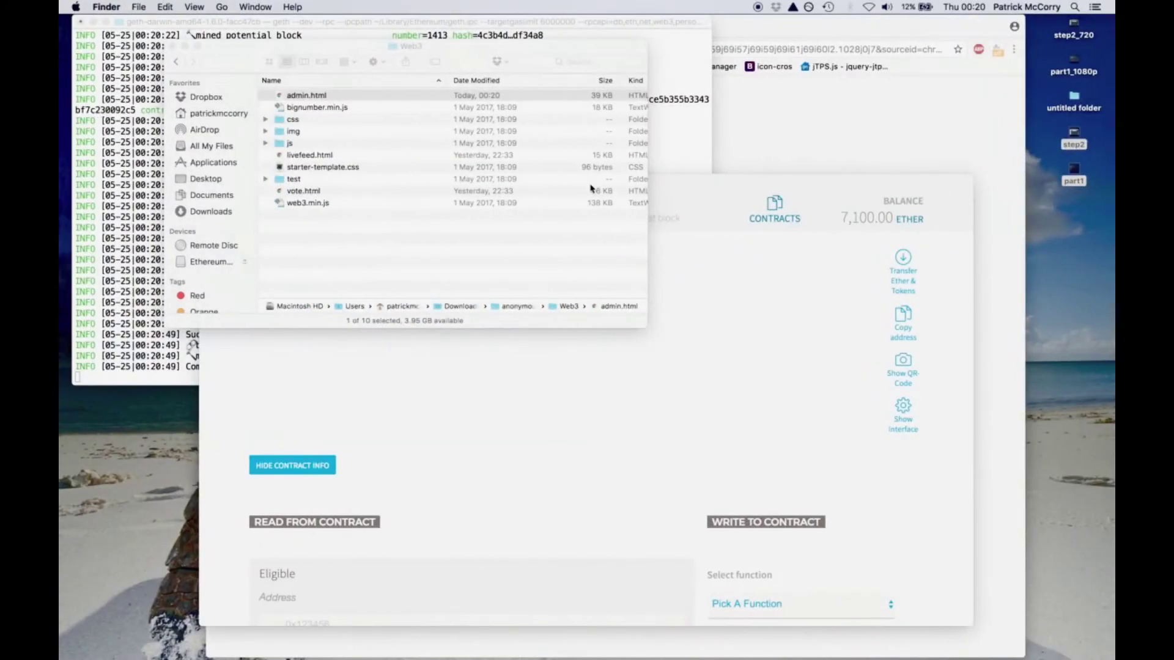
{"action": "left_click", "coordinate": [363, 189]}
{"action": "right_click", "coordinate": [362, 189]}
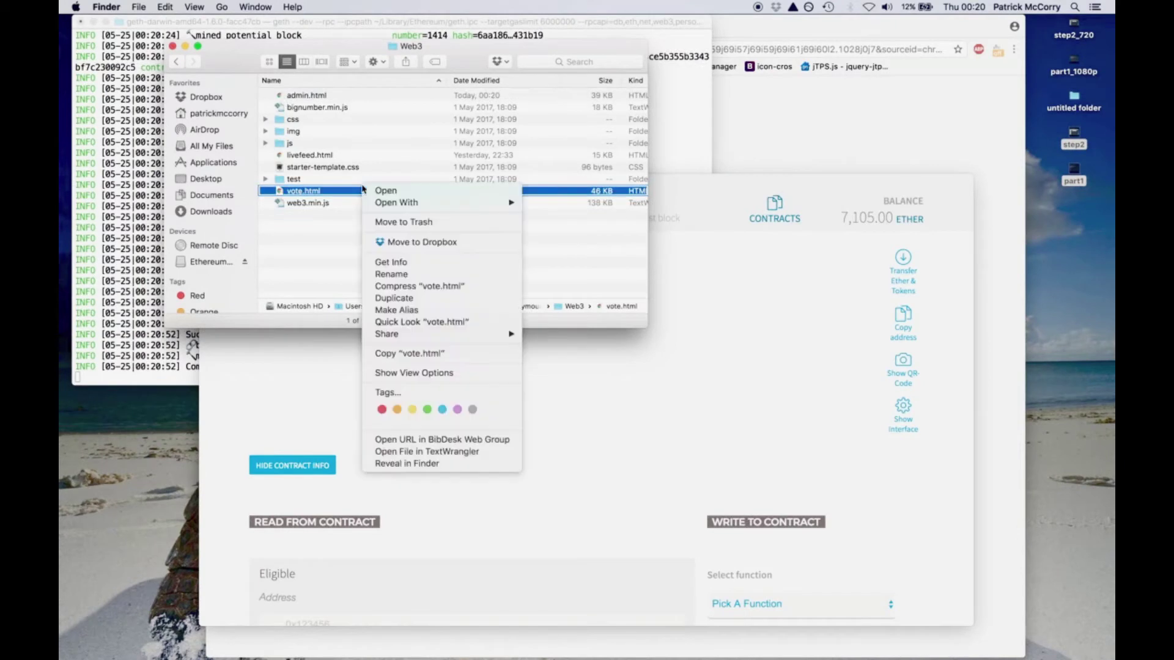
- Open vote.html in Atom and replace the voting contract address on line 195
{"action": "mouse_move", "coordinate": [465, 202]}
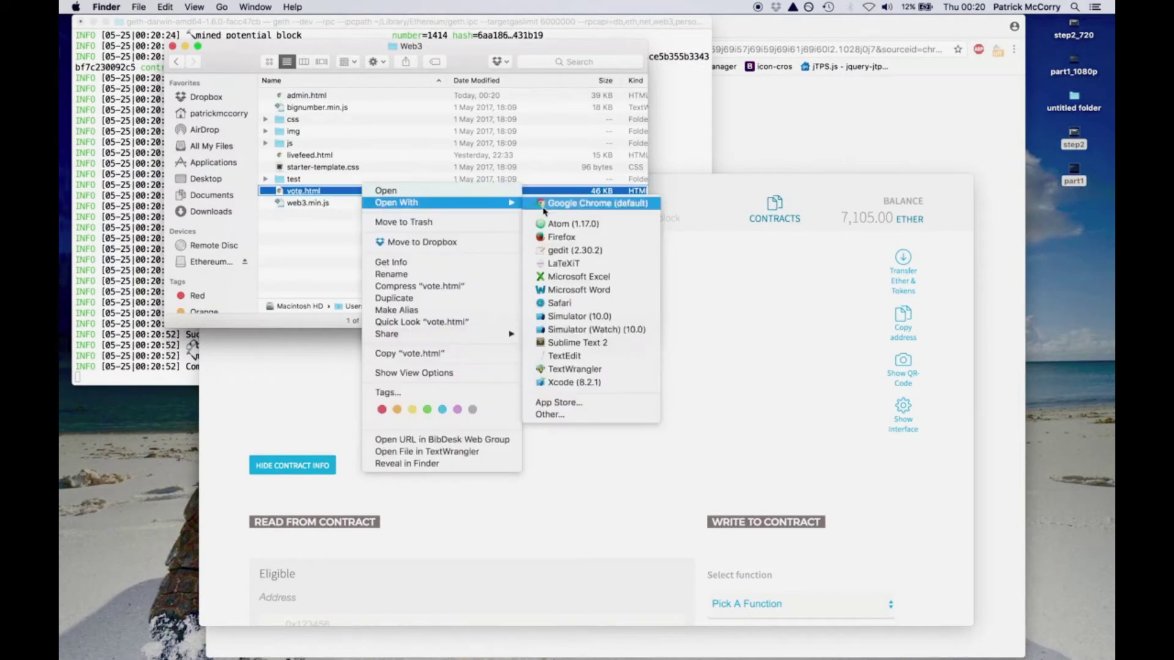
{"action": "left_click", "coordinate": [571, 225]}
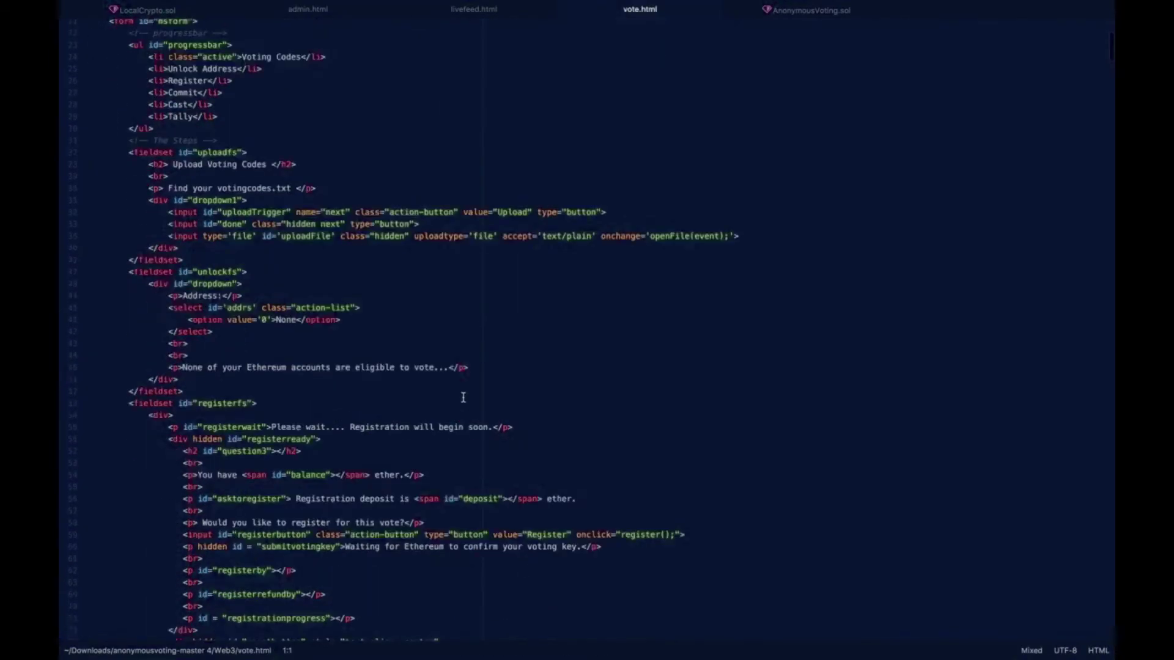
{"action": "scroll", "coordinate": [463, 397], "scroll_direction": "down", "scroll_amount": 20}
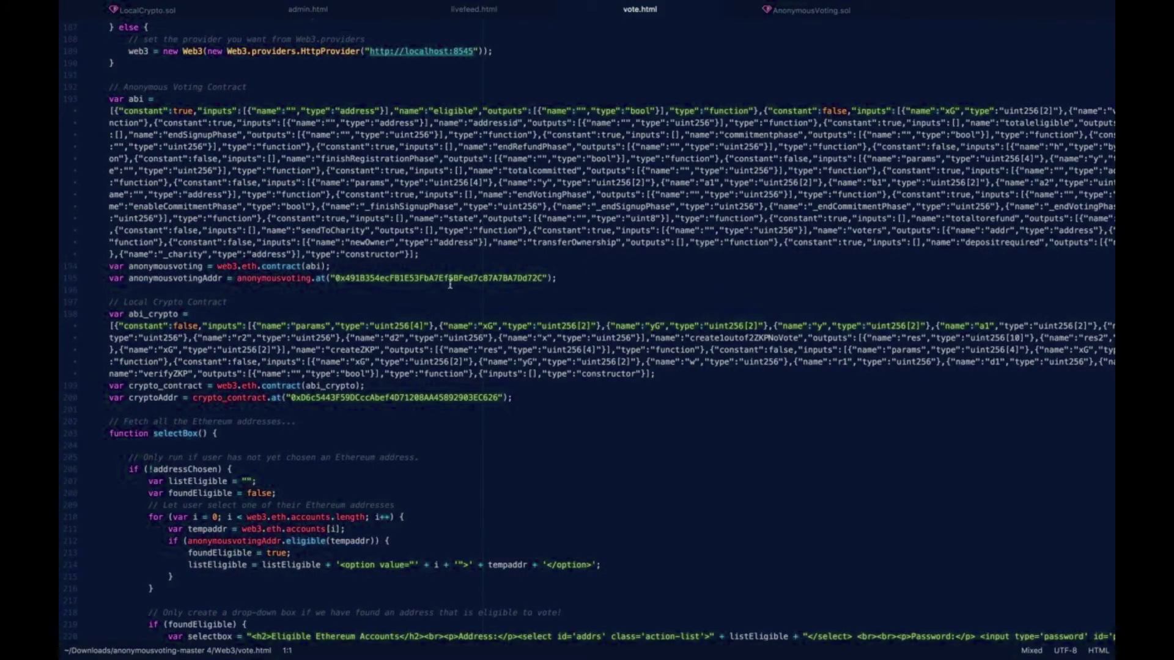
{"action": "double_click", "coordinate": [450, 278]}
{"action": "key", "text": "super+h"}
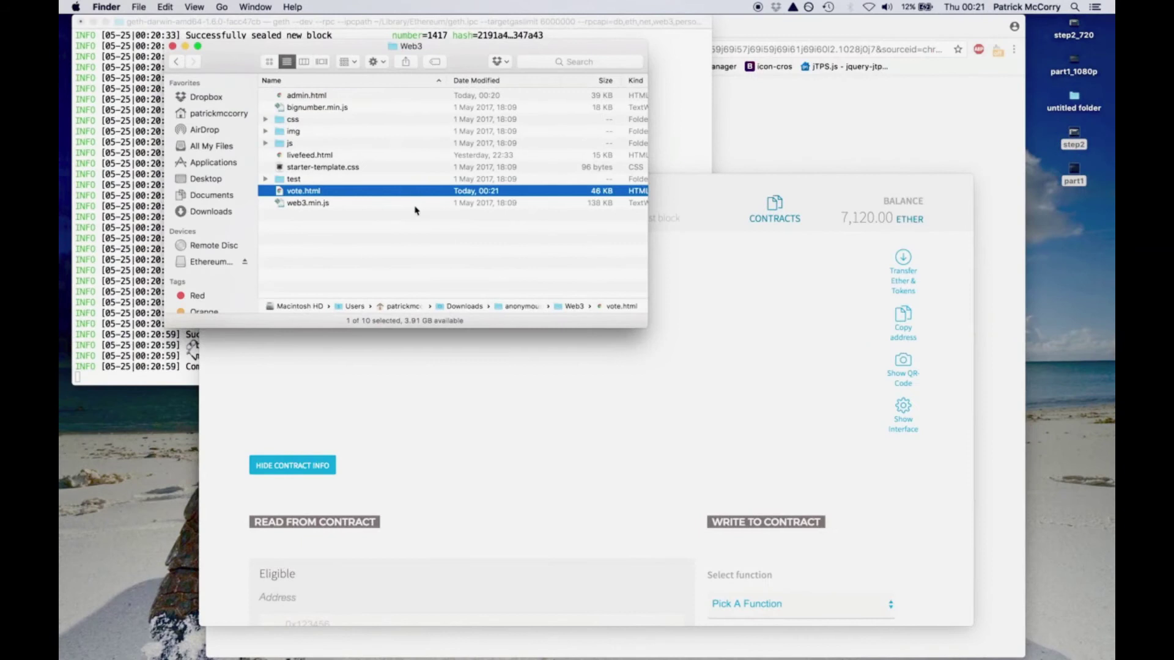
- Open livefeed.html in Atom and paste the new voting address over line 78's address
{"action": "left_click", "coordinate": [418, 157]}
{"action": "right_click", "coordinate": [419, 157]}
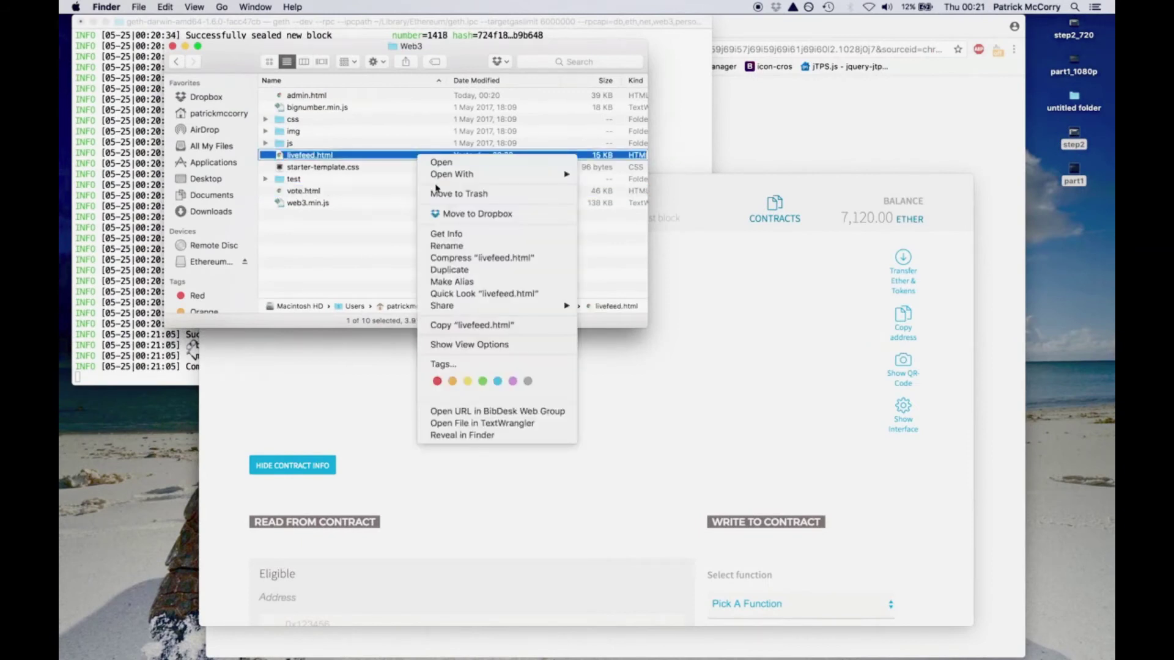
{"action": "mouse_move", "coordinate": [464, 174]}
{"action": "left_click", "coordinate": [634, 197]}
{"action": "scroll", "coordinate": [403, 233], "scroll_direction": "down", "scroll_amount": 15}
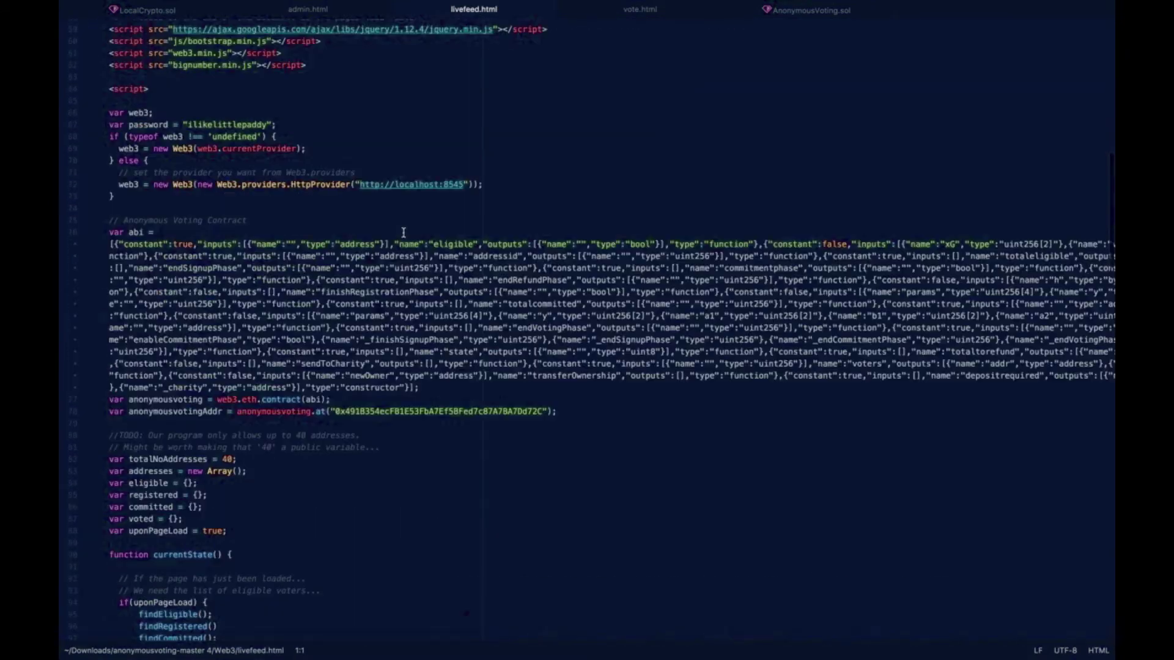
{"action": "double_click", "coordinate": [396, 413]}
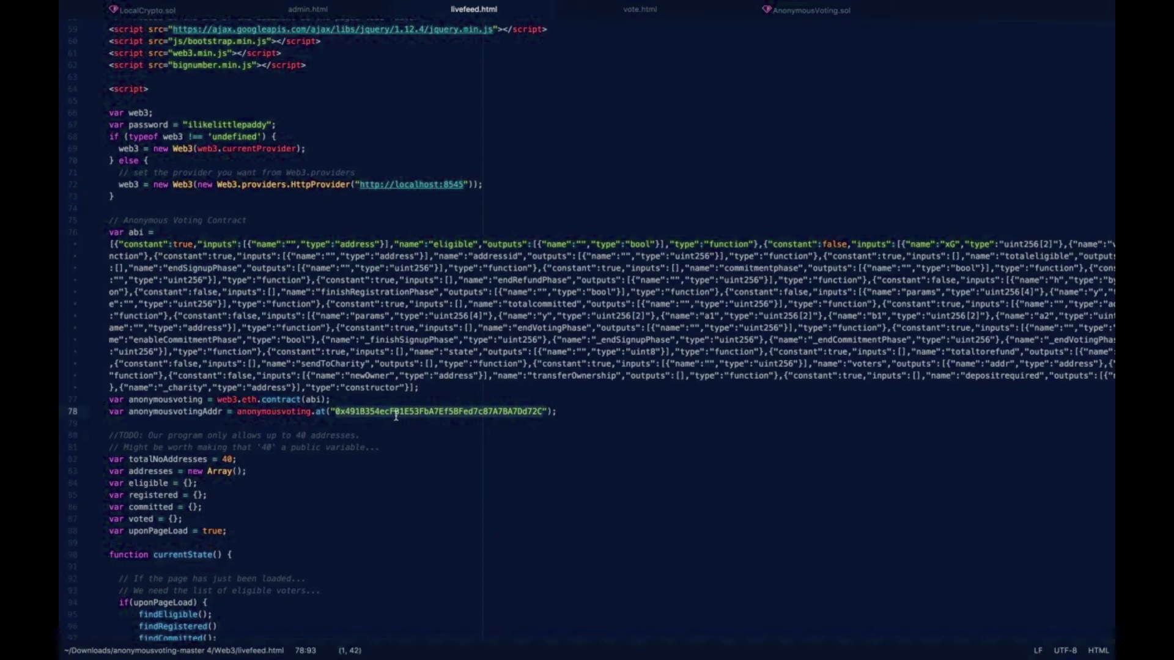
{"action": "key", "text": "super+v"}
- Copy the Local Crypto d2ef contract's address in the wallet, bypassing the test network warning
{"action": "key", "text": "ctrl+Left"}
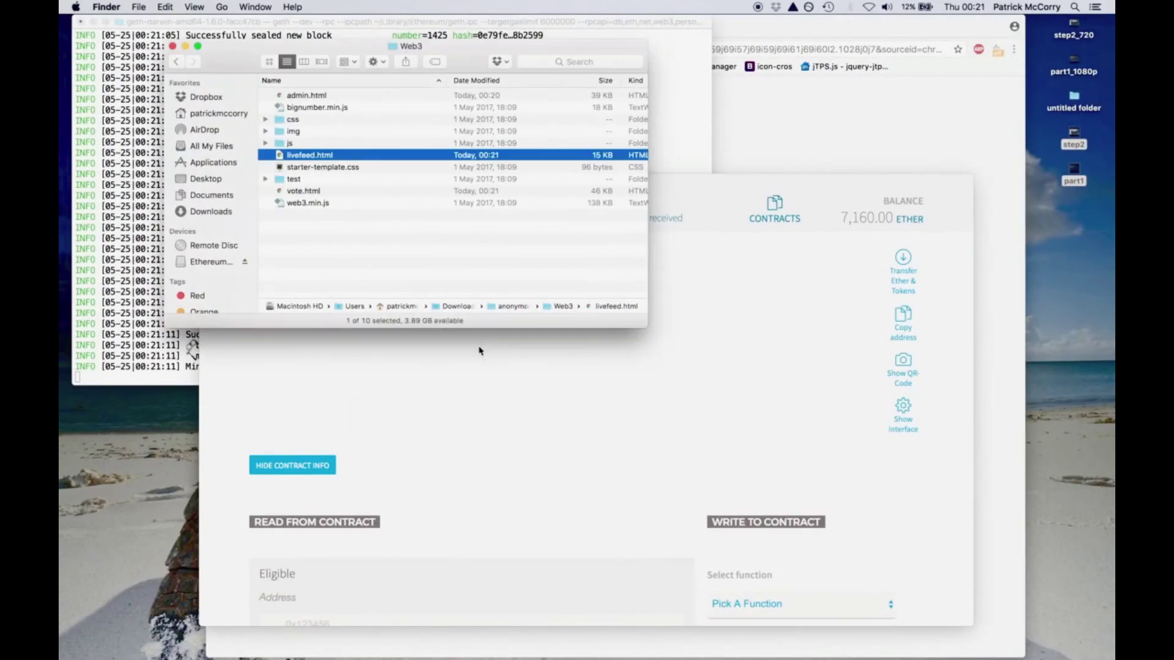
{"action": "left_click", "coordinate": [428, 343]}
{"action": "left_click", "coordinate": [292, 218]}
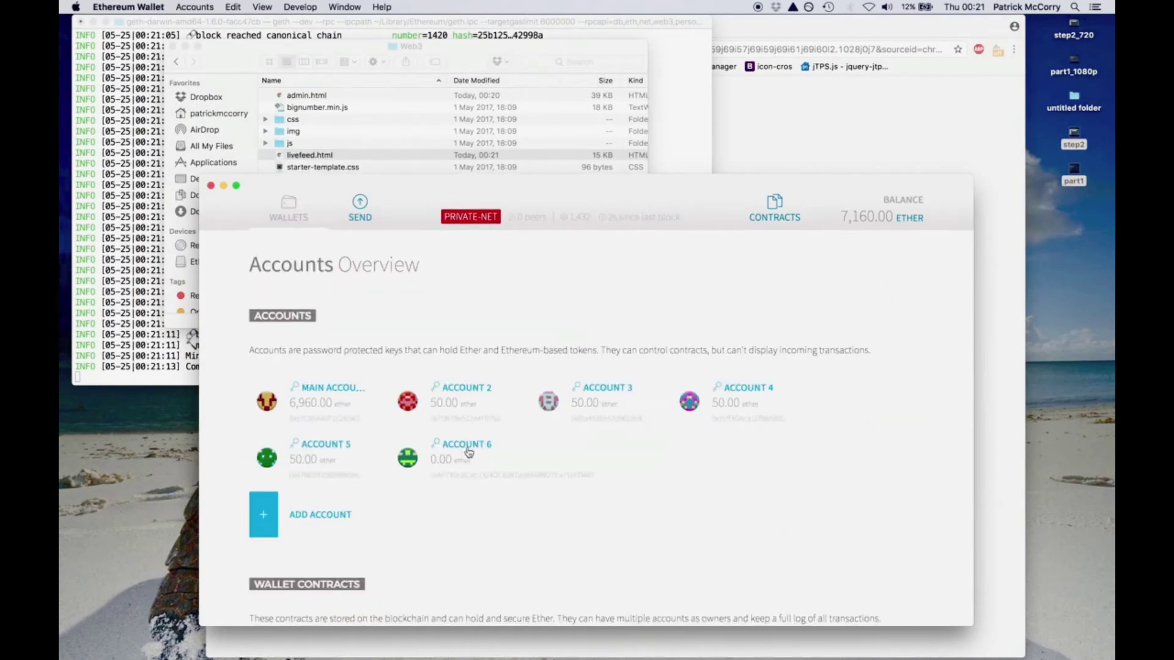
{"action": "scroll", "coordinate": [428, 379], "scroll_direction": "down", "scroll_amount": 10}
{"action": "left_click", "coordinate": [504, 383]}
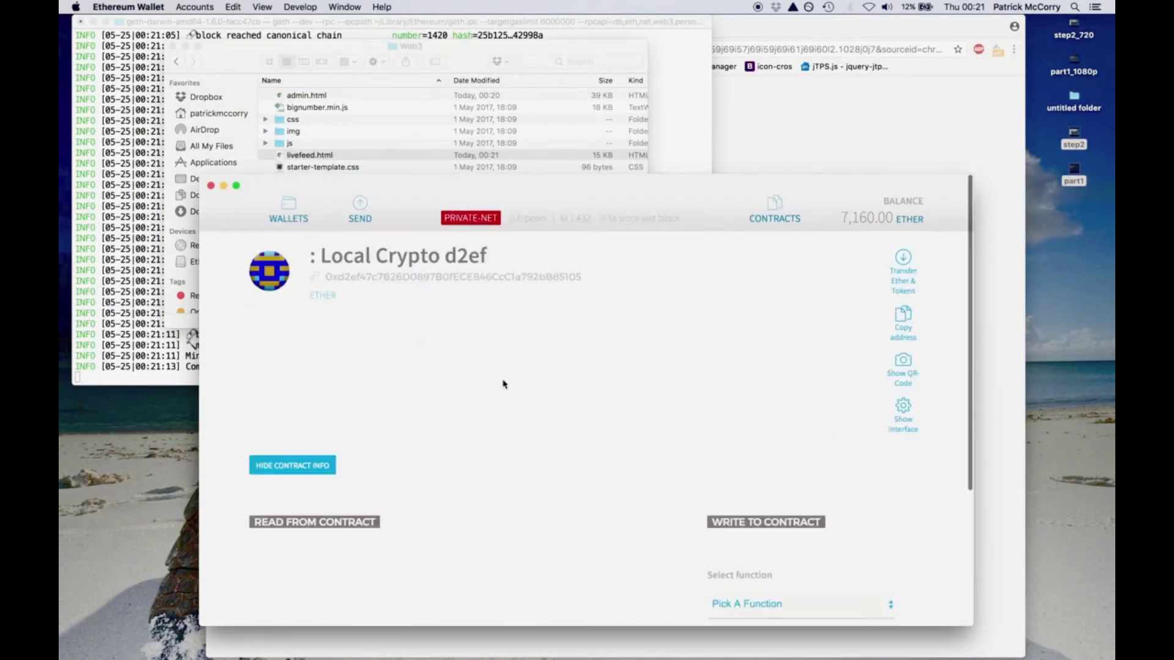
{"action": "left_click", "coordinate": [903, 324]}
{"action": "left_click", "coordinate": [654, 339]}
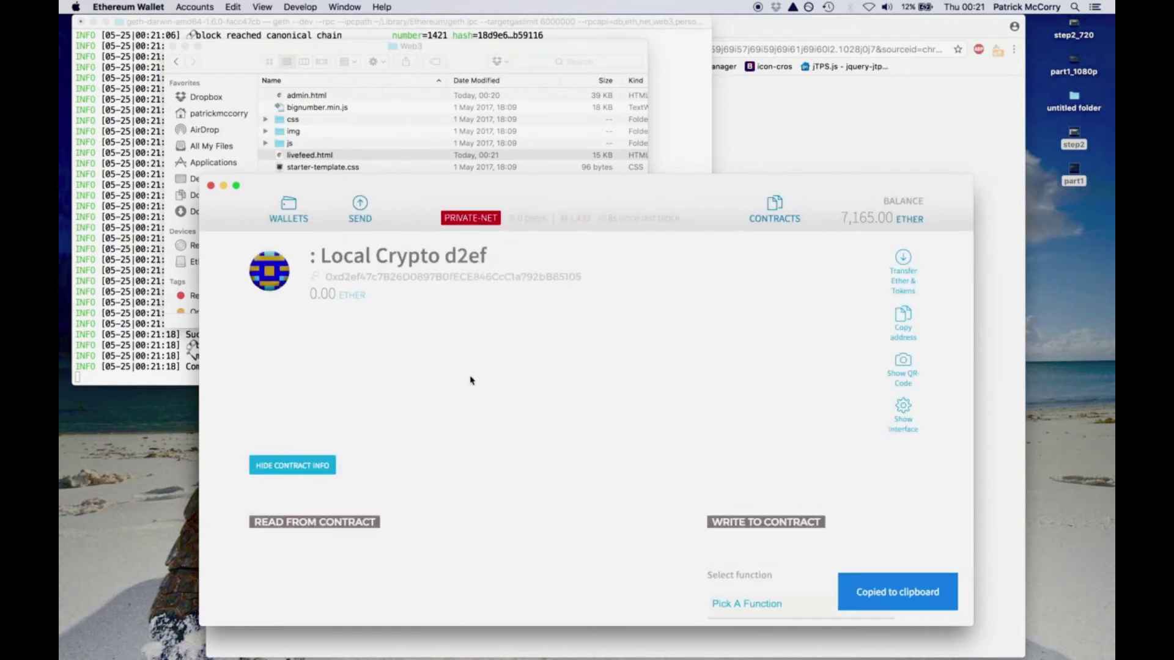
- Paste the Local Crypto d2ef address into vote.html line 200 and admin.html line 172
{"action": "key", "text": "ctrl+Right"}
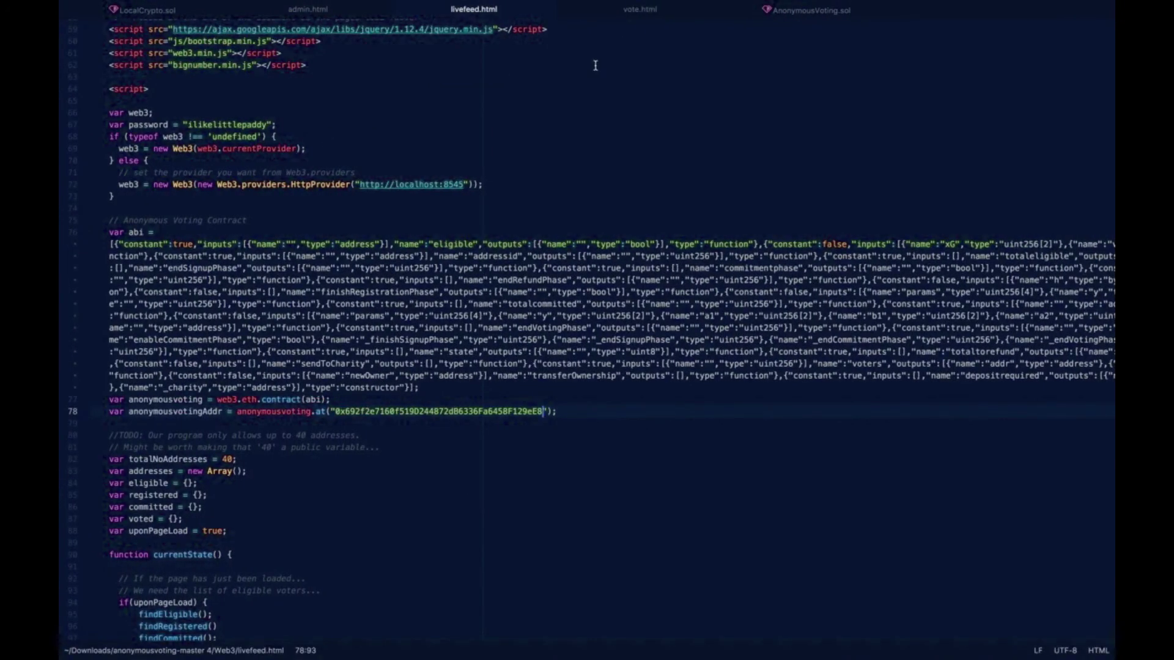
{"action": "left_click", "coordinate": [639, 9]}
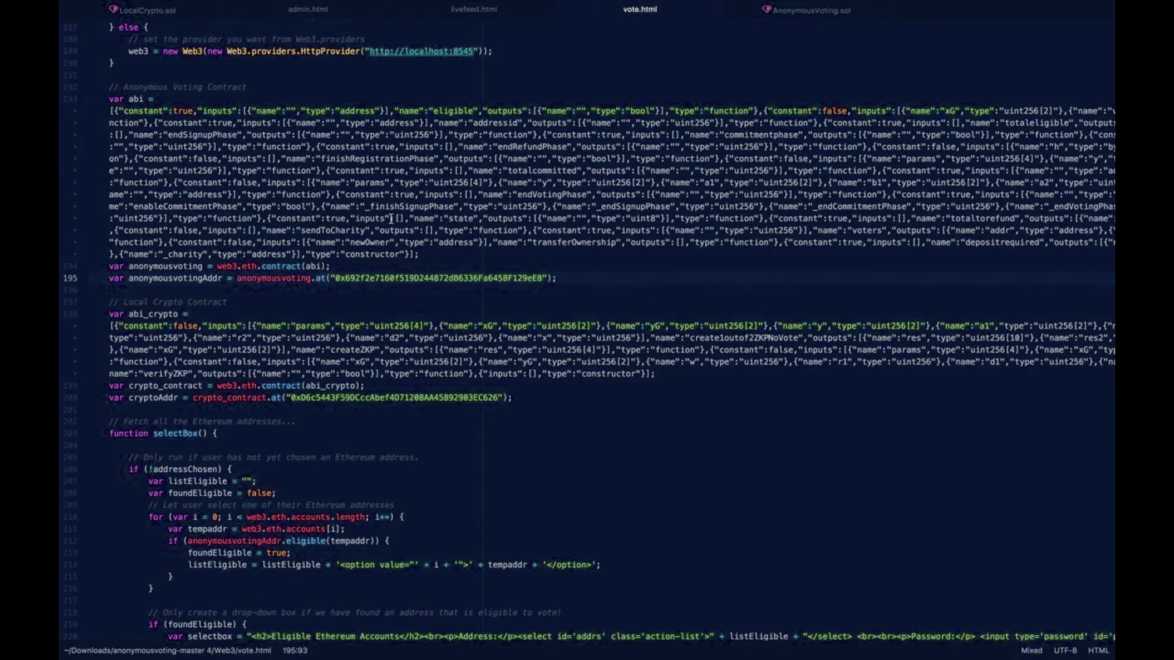
{"action": "scroll", "coordinate": [362, 266], "scroll_direction": "down", "scroll_amount": 3}
{"action": "scroll", "coordinate": [361, 266], "scroll_direction": "up", "scroll_amount": 5}
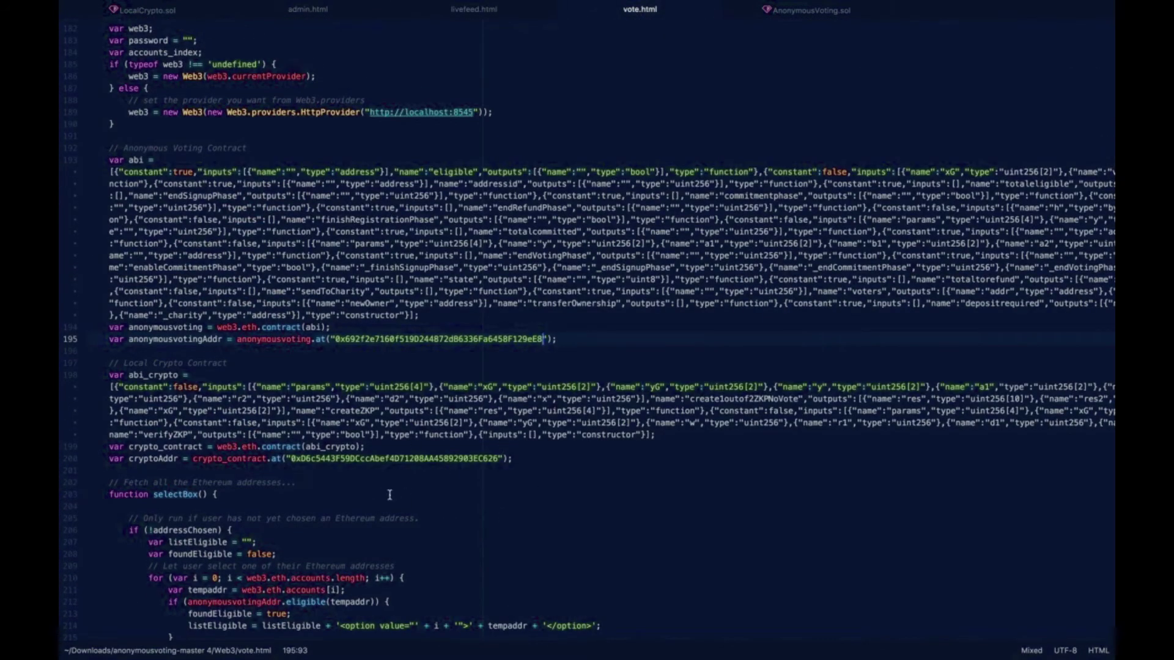
{"action": "double_click", "coordinate": [406, 459]}
{"action": "key", "text": "ctrl+v"}
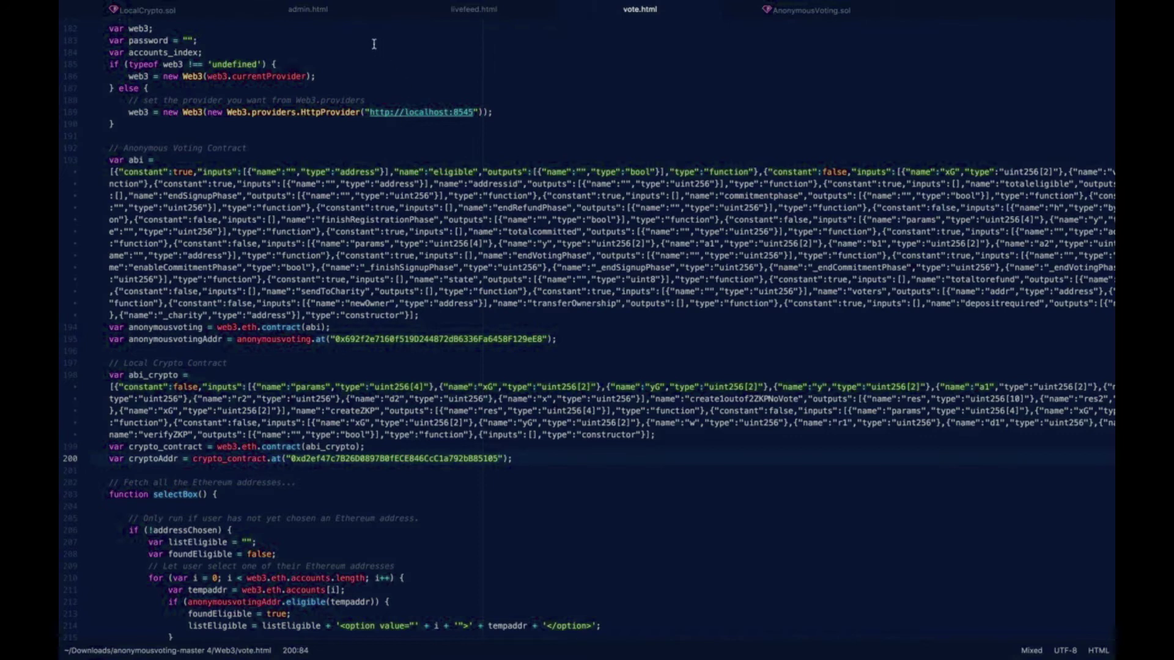
{"action": "left_click", "coordinate": [328, 18]}
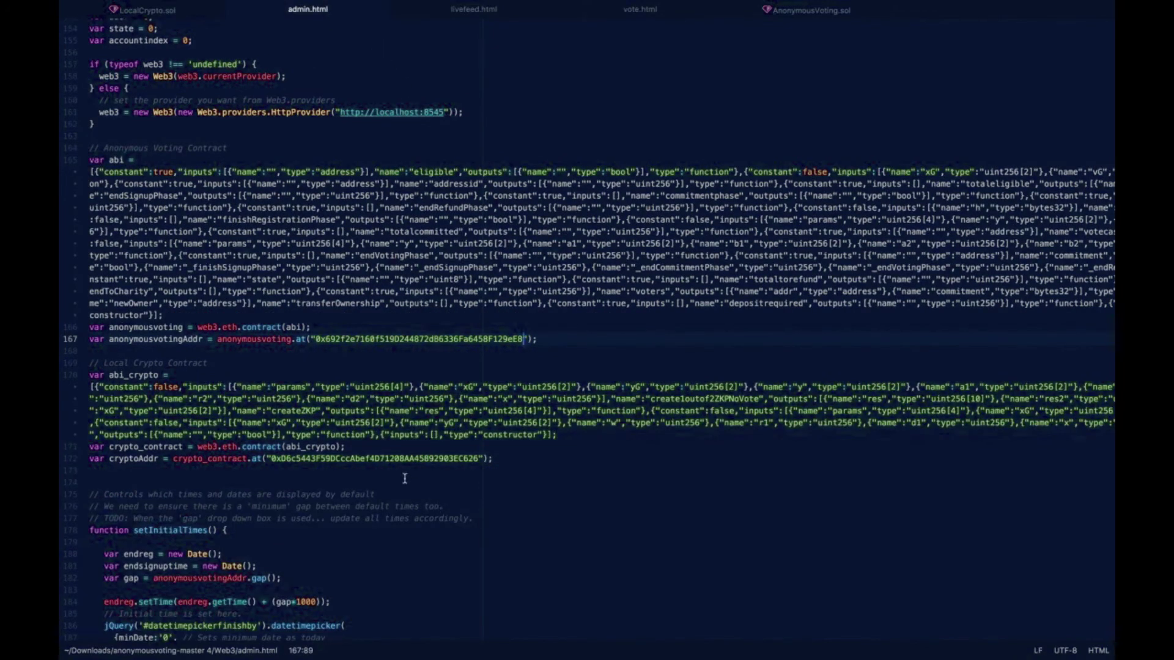
{"action": "double_click", "coordinate": [417, 459]}
{"action": "key", "text": "ctrl+v"}
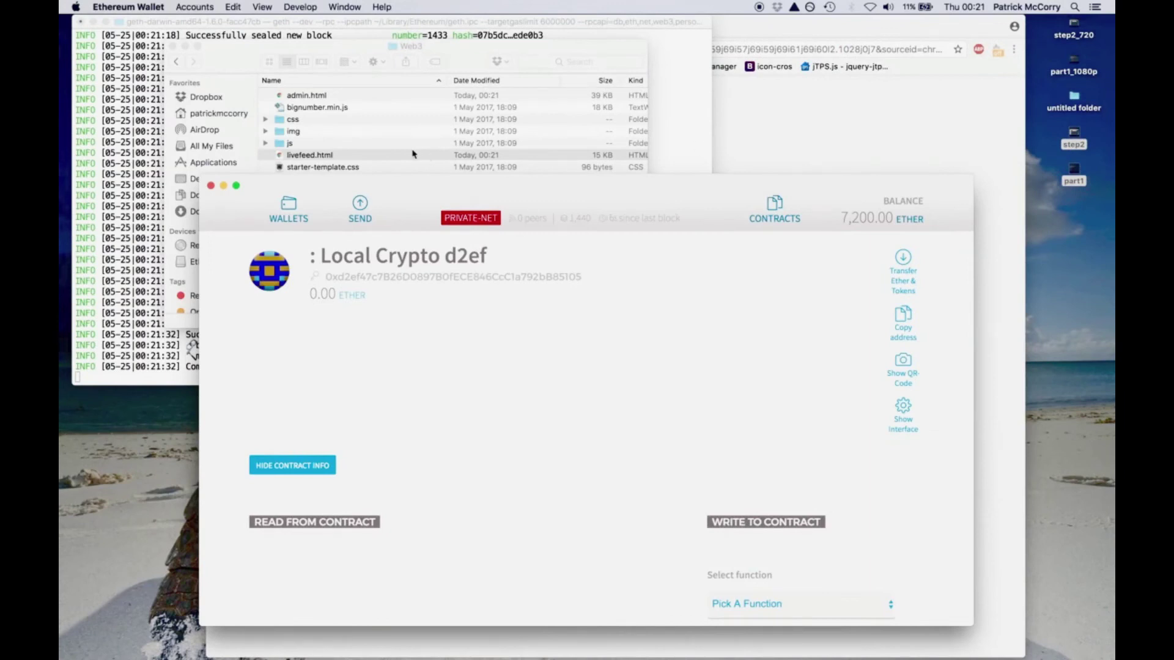
{"action": "left_click", "coordinate": [413, 154]}
- Open admin.html in Chrome and close the leftover Google and GitHub tabs
{"action": "double_click", "coordinate": [400, 97]}
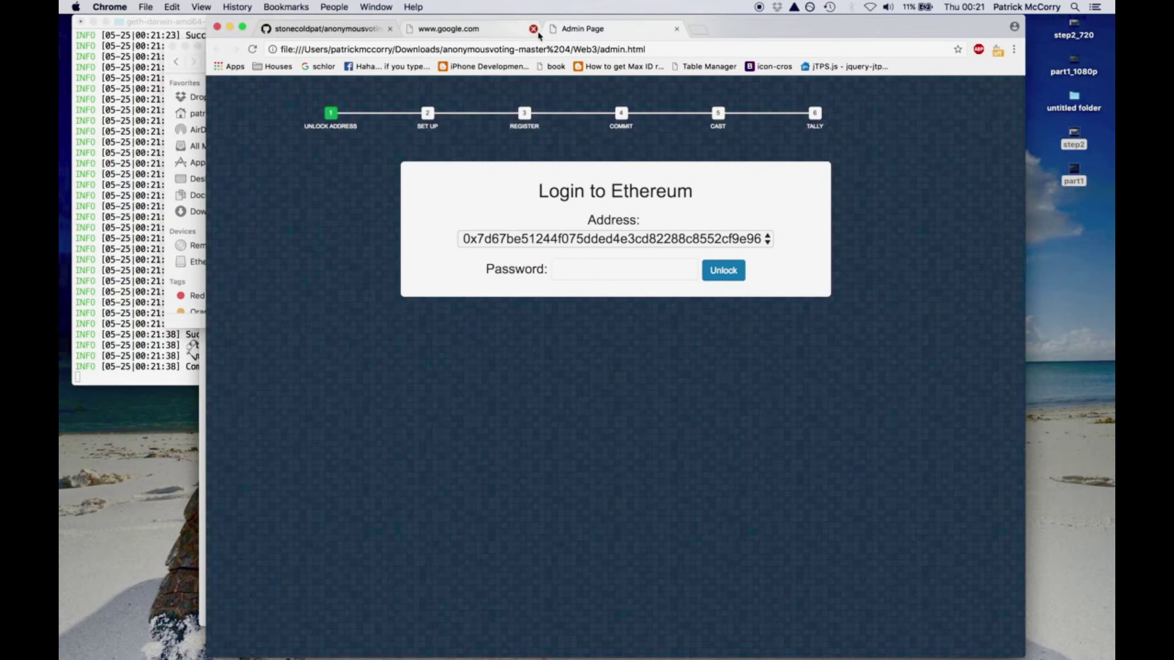
{"action": "left_click", "coordinate": [533, 29]}
{"action": "left_click", "coordinate": [389, 29]}
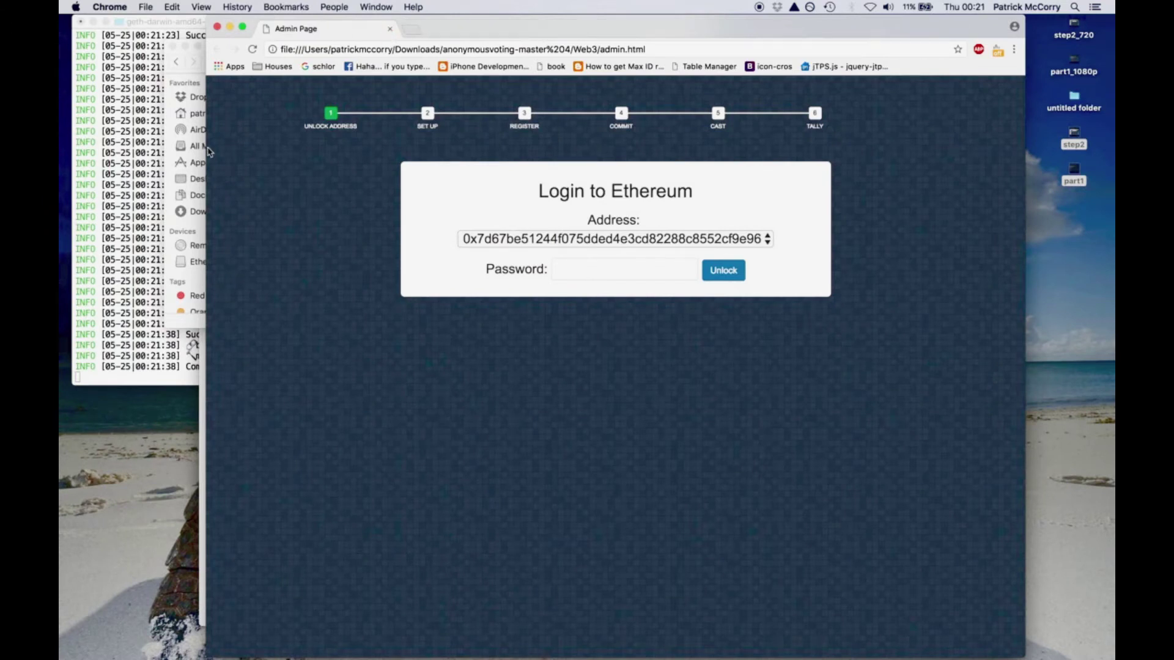
- Open vote.html from the Web3 folder three times as Voting Page tabs
{"action": "left_click", "coordinate": [204, 72]}
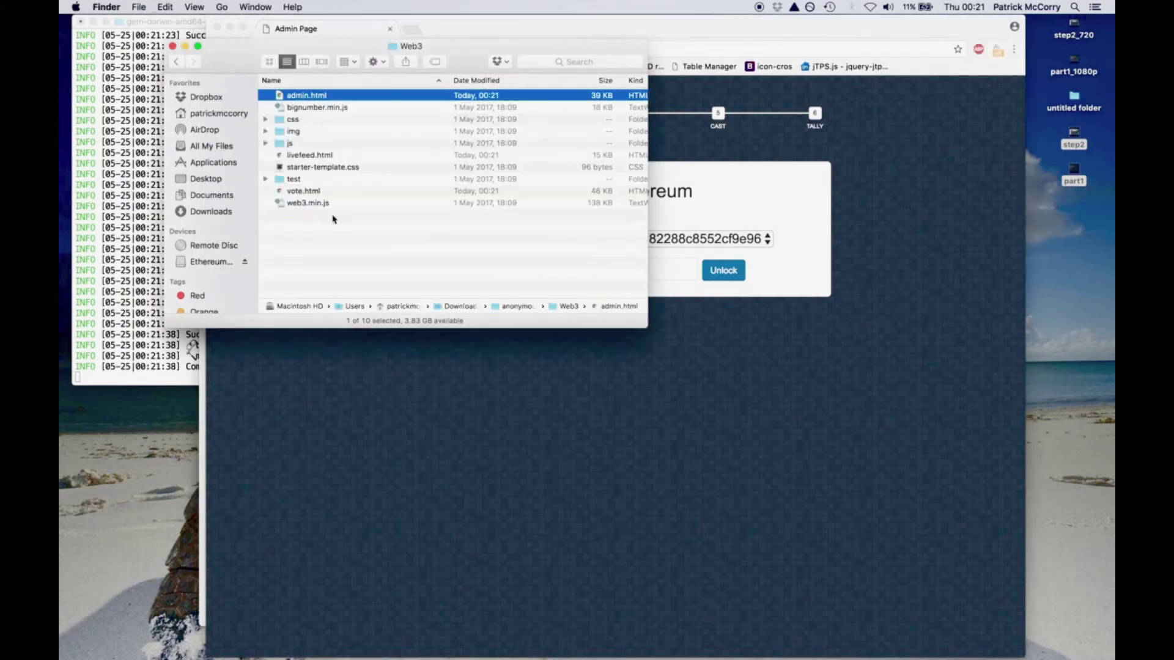
{"action": "double_click", "coordinate": [306, 191]}
{"action": "left_click", "coordinate": [204, 78]}
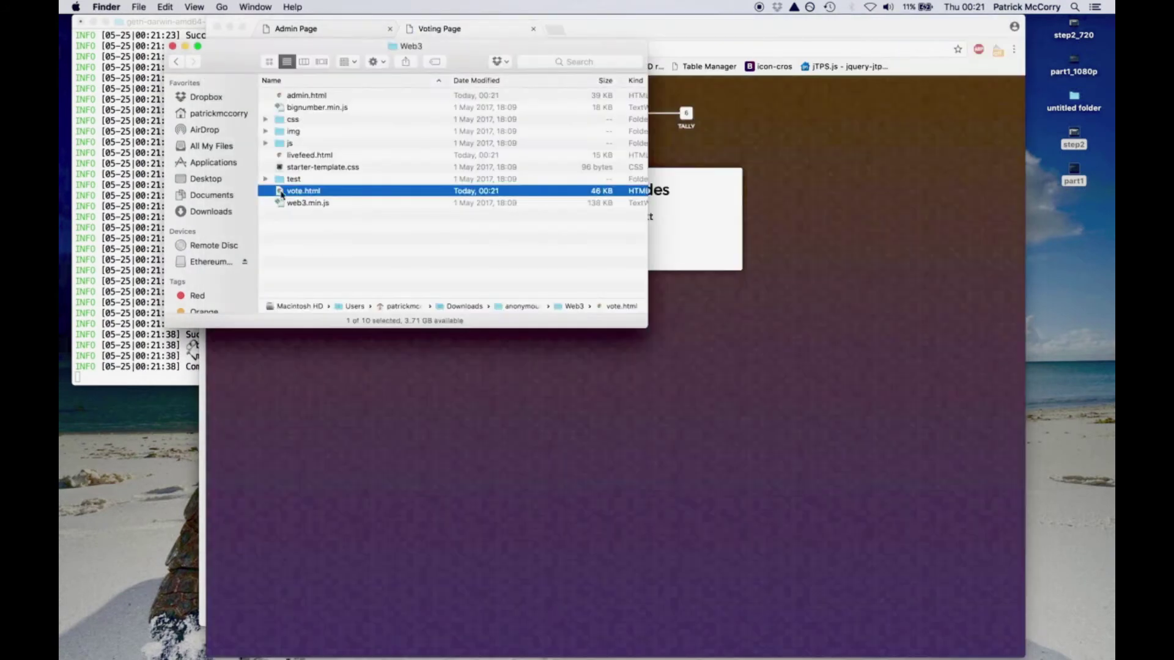
{"action": "double_click", "coordinate": [293, 193]}
{"action": "key", "text": "super+Tab"}
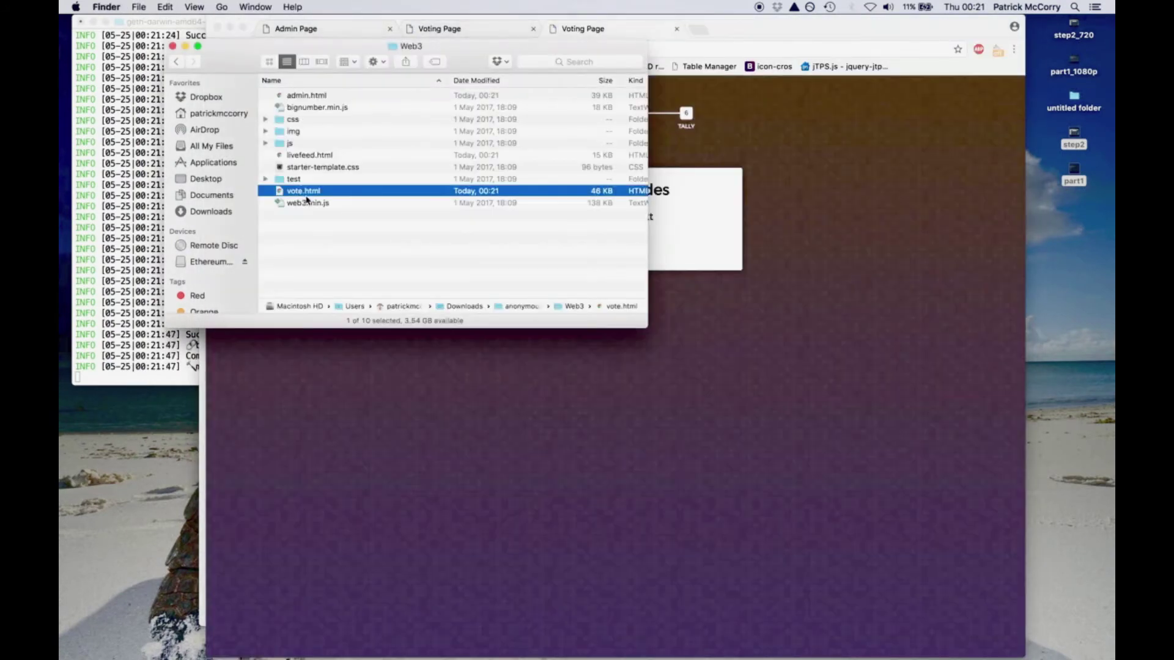
{"action": "double_click", "coordinate": [306, 194]}
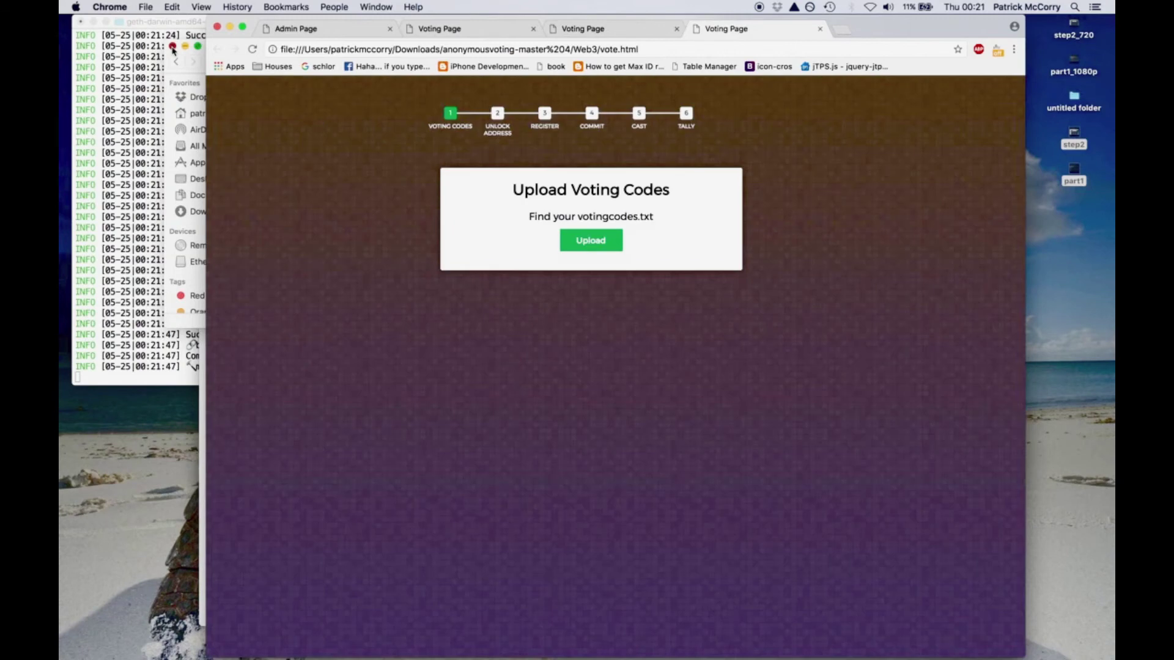
- Unlock the admin account on the Admin Page with its password
{"action": "left_click", "coordinate": [305, 29]}
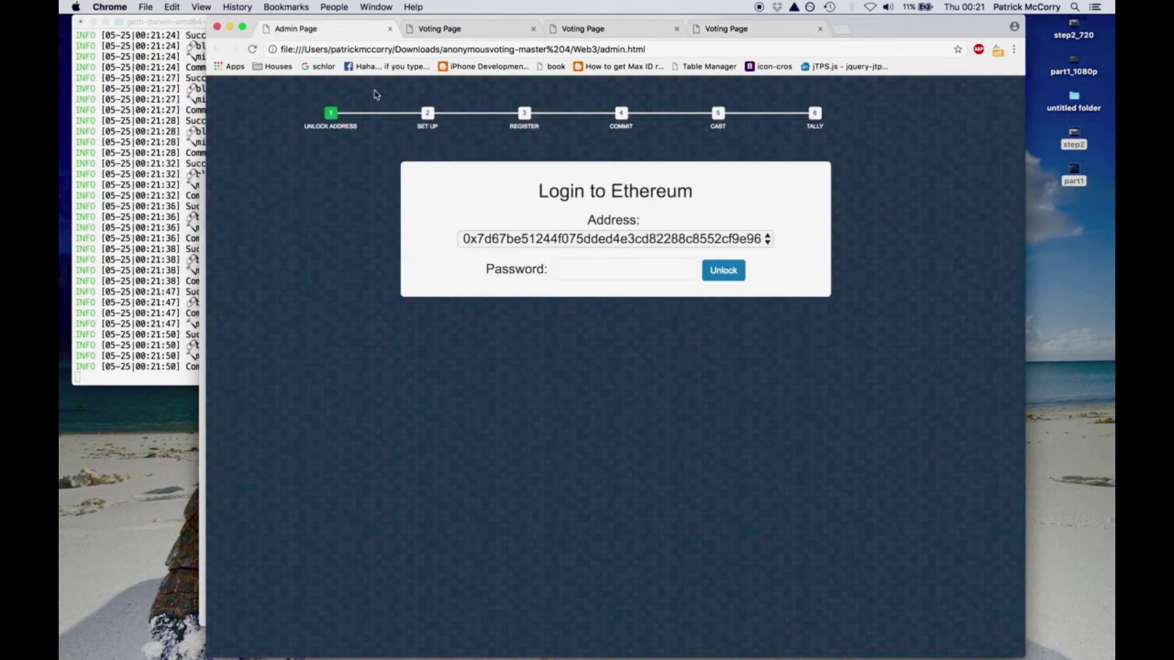
{"action": "left_click", "coordinate": [582, 270]}
{"action": "type", "text": "•••••••••••••"}
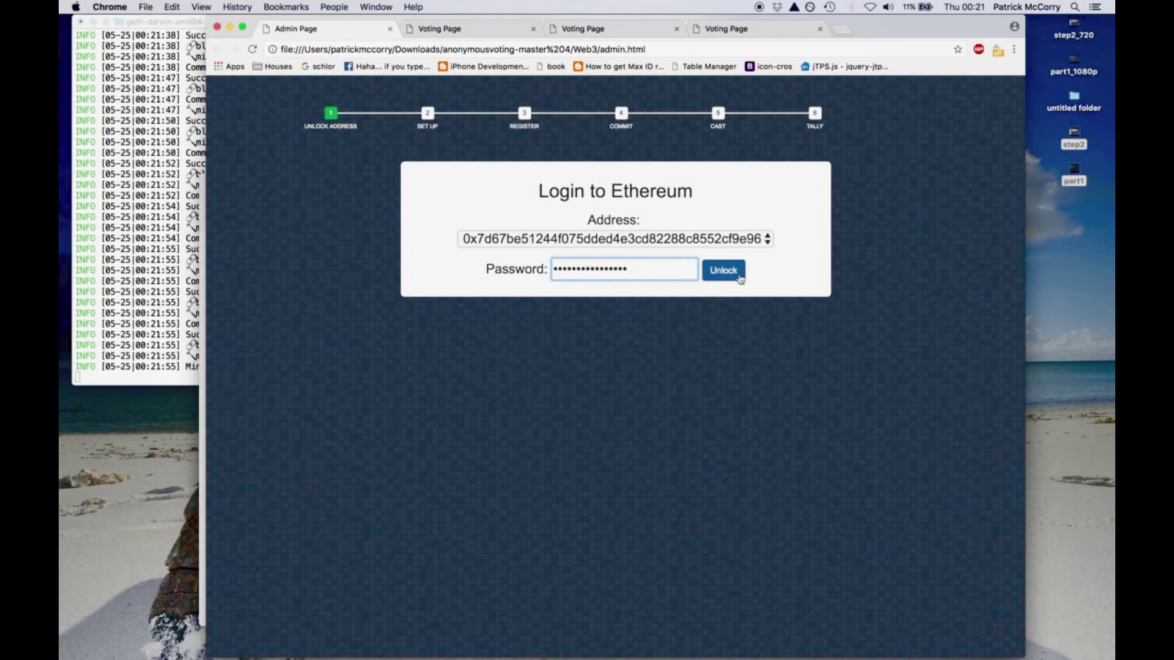
{"action": "left_click", "coordinate": [738, 276]}
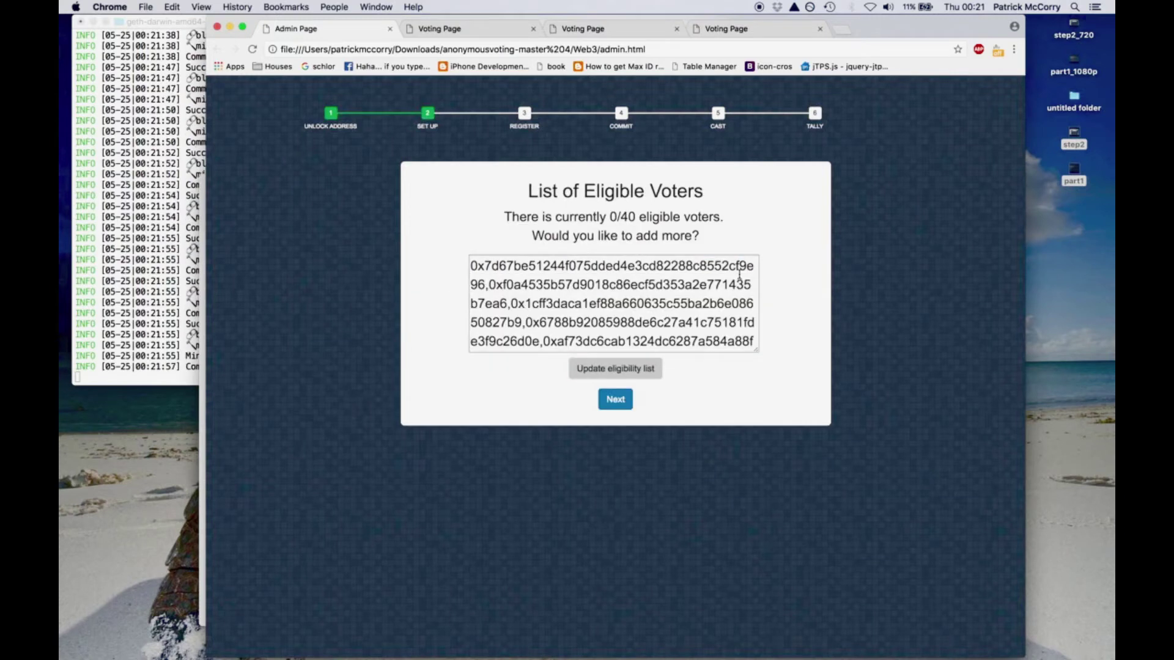
- Paste the voter addresses, delete the trailing undefined entries, and submit the five eligible voters
{"action": "left_click", "coordinate": [641, 338]}
{"action": "key", "text": "super+v"}
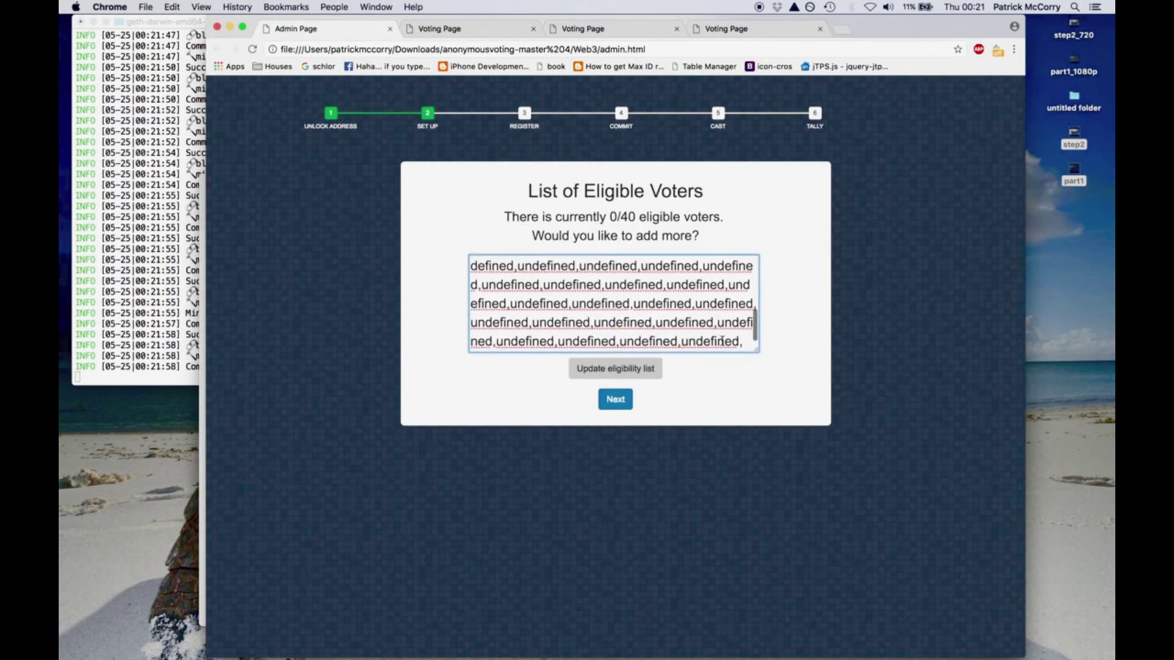
{"action": "key", "text": "super+z"}
{"action": "key", "text": "super+shift+z"}
{"action": "key", "text": "BackSpace"}
{"action": "key", "text": "BackSpace"}
{"action": "key", "text": "BackSpace"}
{"action": "key", "text": "BackSpace"}
{"action": "key", "text": "BackSpace"}
{"action": "key", "text": "BackSpace"}
{"action": "key", "text": "BackSpace"}
{"action": "key", "text": "BackSpace"}
{"action": "key", "text": "BackSpace"}
{"action": "key", "text": "BackSpace"}
{"action": "key", "text": "BackSpace"}
{"action": "key", "text": "BackSpace"}
{"action": "key", "text": "BackSpace"}
{"action": "key", "text": "BackSpace"}
{"action": "key", "text": "BackSpace"}
{"action": "key", "text": "BackSpace"}
{"action": "key", "text": "BackSpace"}
{"action": "key", "text": "BackSpace"}
{"action": "key", "text": "BackSpace"}
{"action": "key", "text": "BackSpace"}
{"action": "key", "text": "super+a"}
{"action": "scroll", "coordinate": [590, 343], "scroll_direction": "up", "scroll_amount": 2}
{"action": "left_click", "coordinate": [556, 290]}
{"action": "key", "text": "shift+super+Down"}
{"action": "key", "text": "BackSpace"}
{"action": "left_click", "coordinate": [614, 374]}
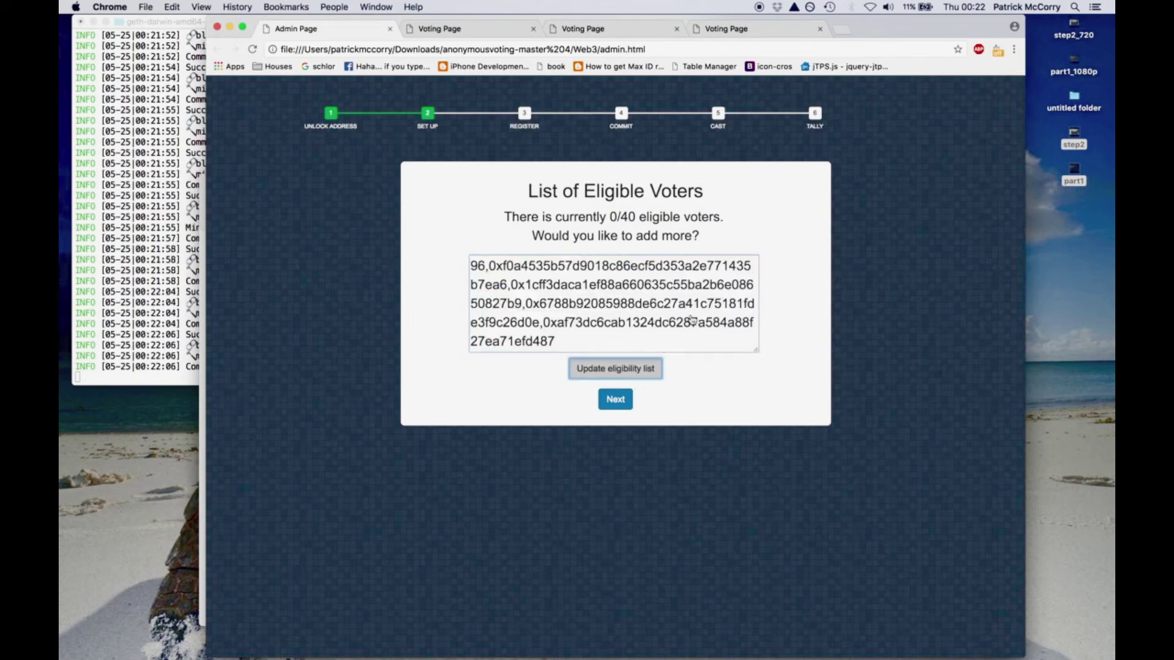
{"action": "left_click", "coordinate": [737, 140]}
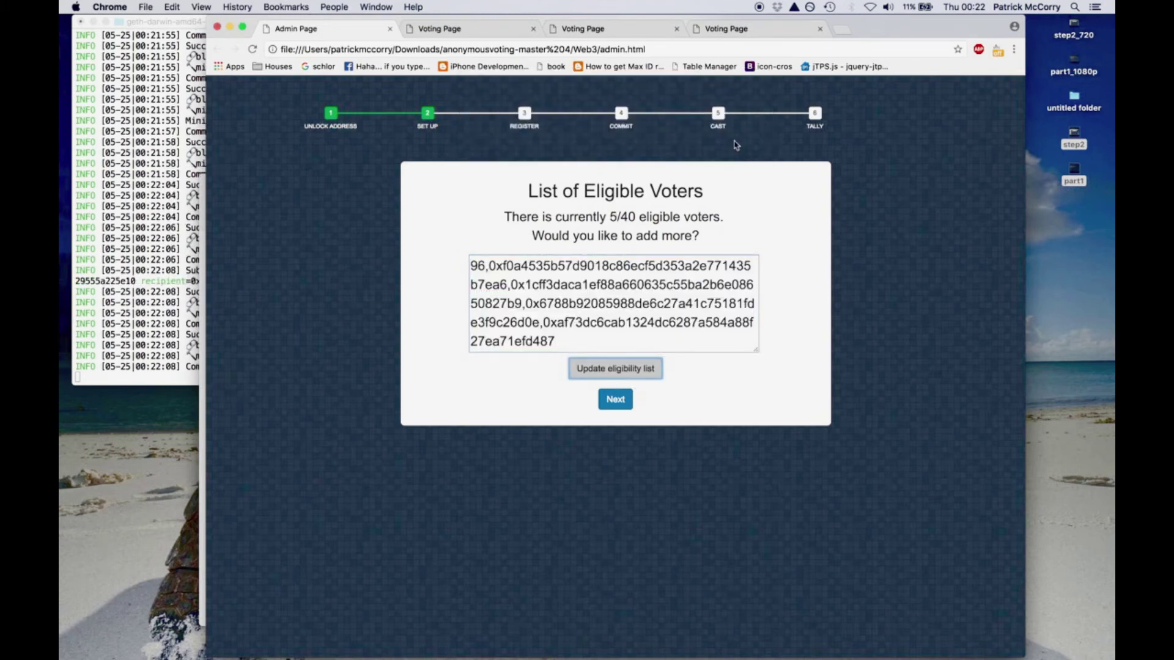
- Set the registration deadline to 00:25 and the Begin Election deadline to 00:26
{"action": "left_click", "coordinate": [615, 399]}
{"action": "left_click", "coordinate": [724, 330]}
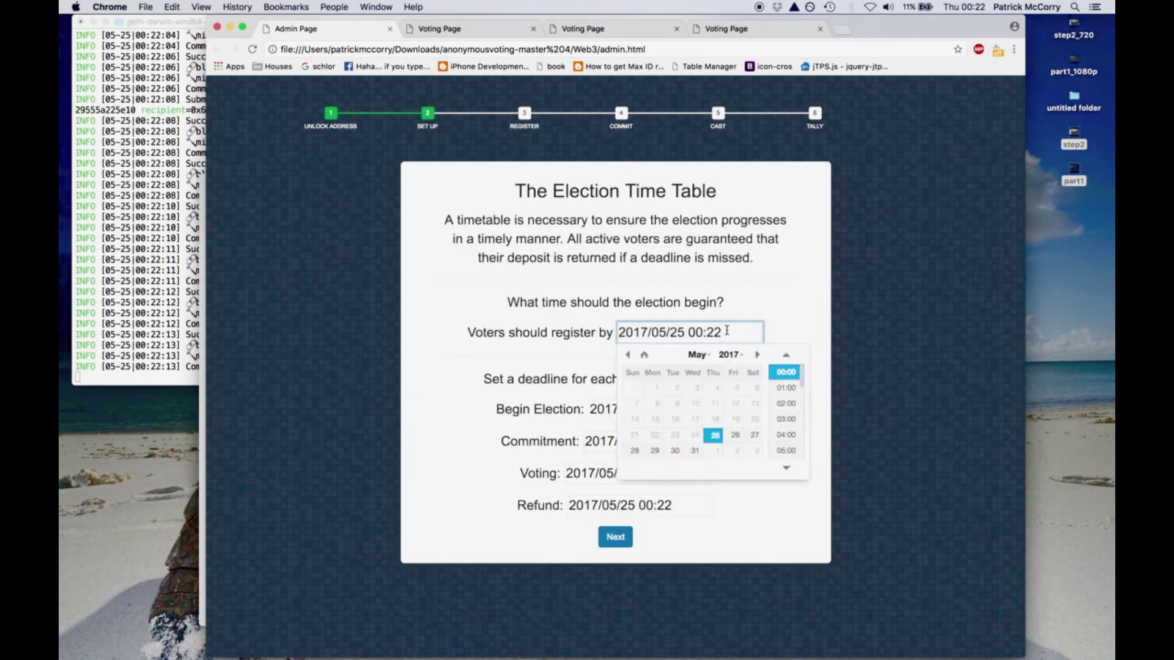
{"action": "key", "text": "BackSpace"}
{"action": "type", "text": "5"}
{"action": "left_click", "coordinate": [792, 324]}
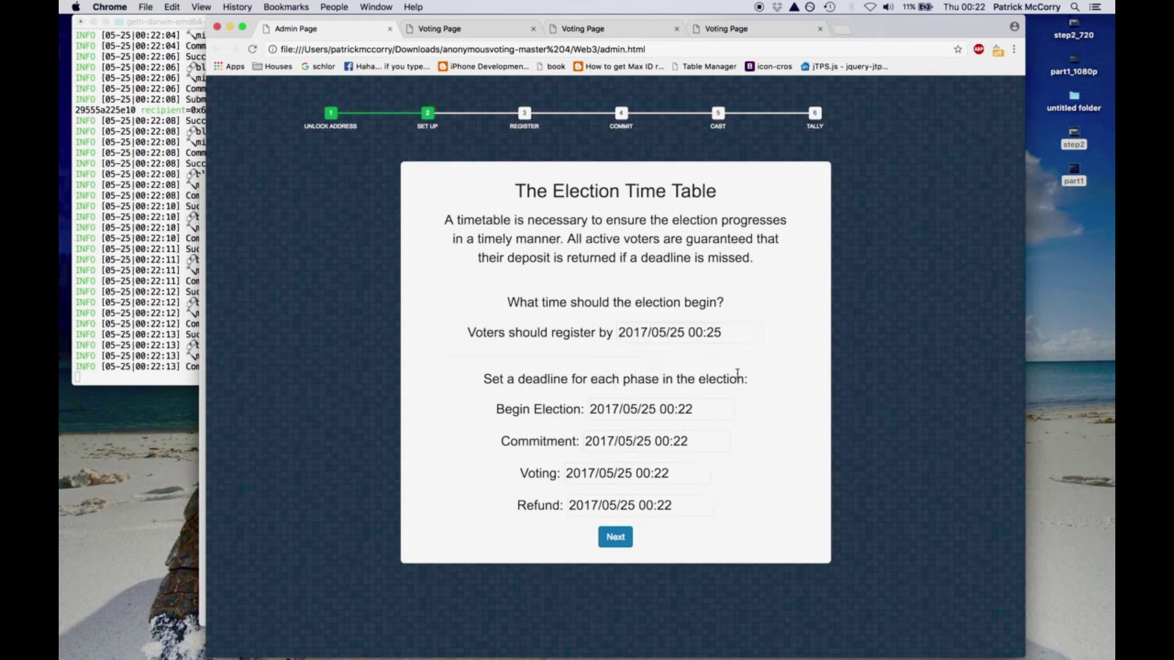
{"action": "left_click", "coordinate": [706, 407]}
{"action": "key", "text": "BackSpace"}
{"action": "type", "text": "6"}
{"action": "left_click", "coordinate": [758, 413]}
- Set the Commitment, Voting and Refund deadlines to 00:27, 00:28 and 00:29, then continue
{"action": "left_click", "coordinate": [705, 440]}
{"action": "key", "text": "BackSpace"}
{"action": "type", "text": "7"}
{"action": "left_click", "coordinate": [762, 428]}
{"action": "left_click", "coordinate": [686, 478]}
{"action": "key", "text": "BackSpace"}
{"action": "type", "text": "8"}
{"action": "left_click", "coordinate": [786, 456]}
{"action": "left_click", "coordinate": [700, 501]}
{"action": "key", "text": "BackSpace"}
{"action": "type", "text": "9"}
{"action": "left_click", "coordinate": [783, 468]}
{"action": "left_click", "coordinate": [615, 537]}
{"action": "left_click", "coordinate": [613, 226]}
- Enter the question 'Should Satoshi Nakamoto Reveal His Real World Identity?' and begin registration
{"action": "key", "text": "super+a"}
{"action": "type", "text": "Should Satosh"}
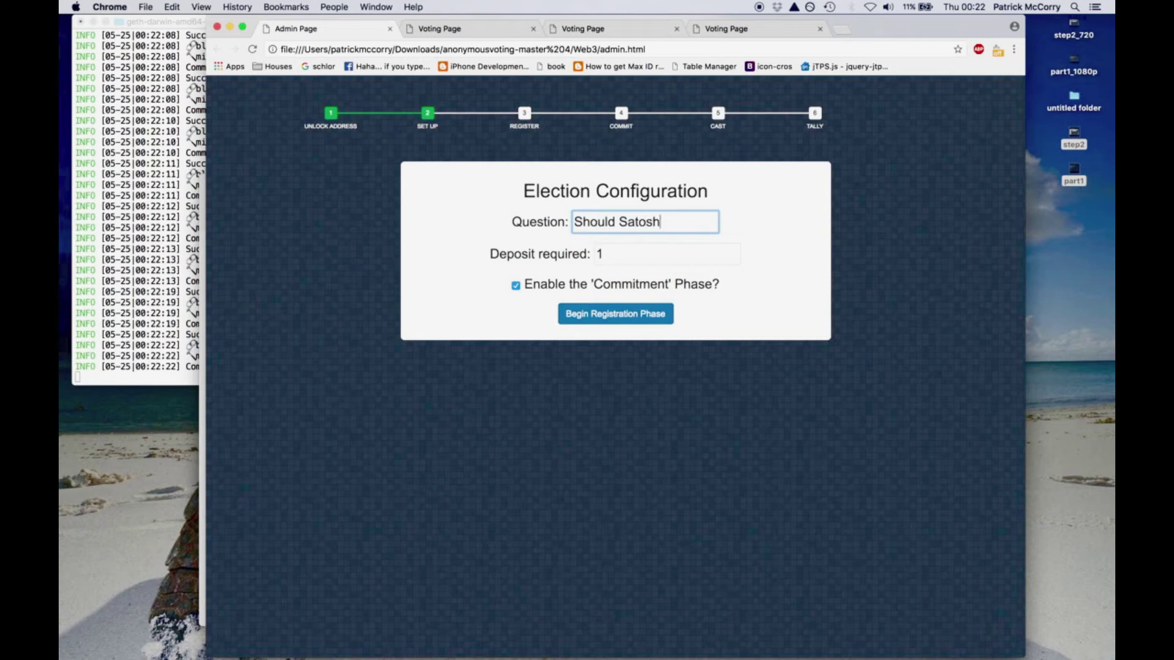
{"action": "type", "text": "i Nakamoto Real"}
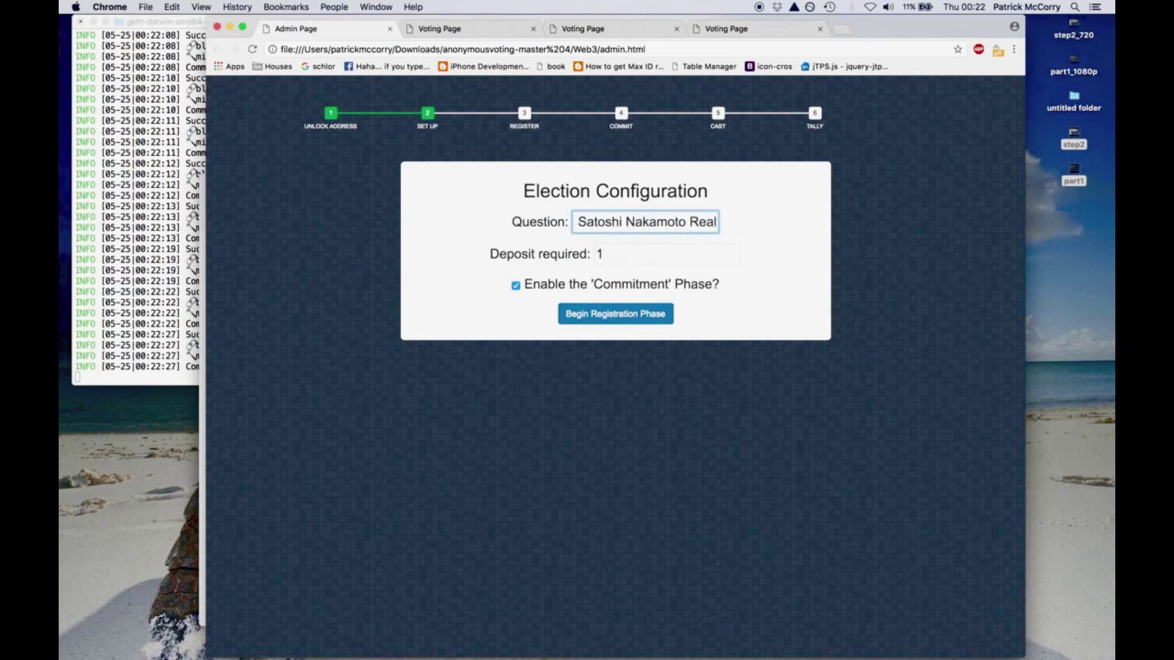
{"action": "key", "text": "BackSpace"}
{"action": "key", "text": "BackSpace"}
{"action": "type", "text": "veal H"}
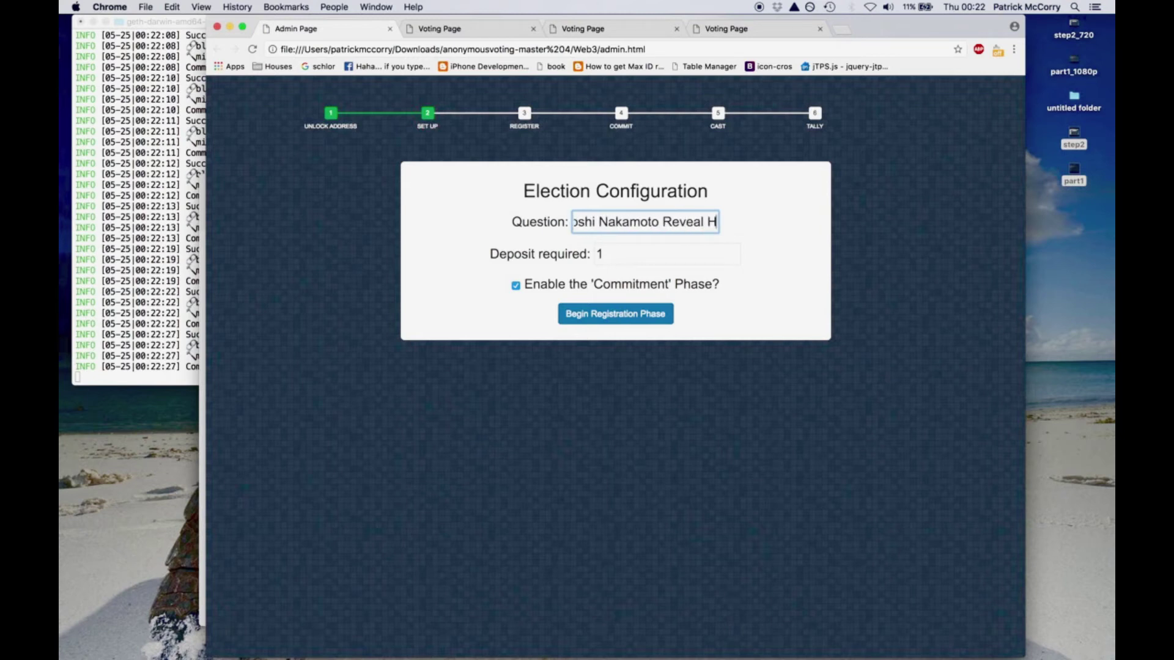
{"action": "type", "text": "is Real World Identity?"}
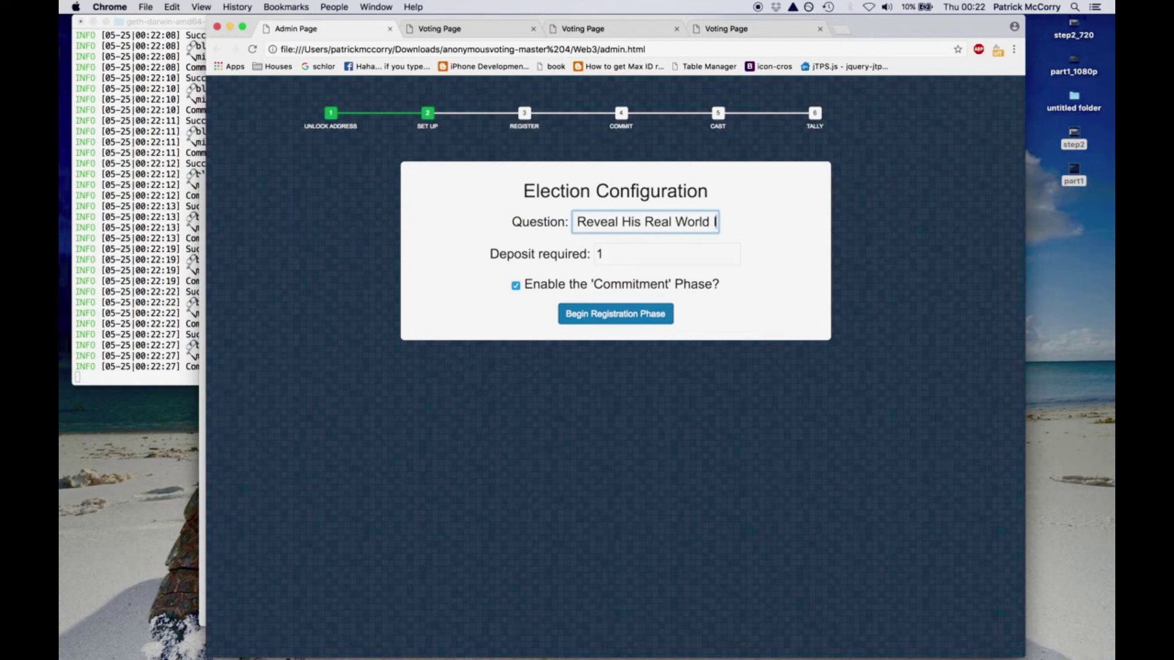
{"action": "left_click", "coordinate": [623, 314]}
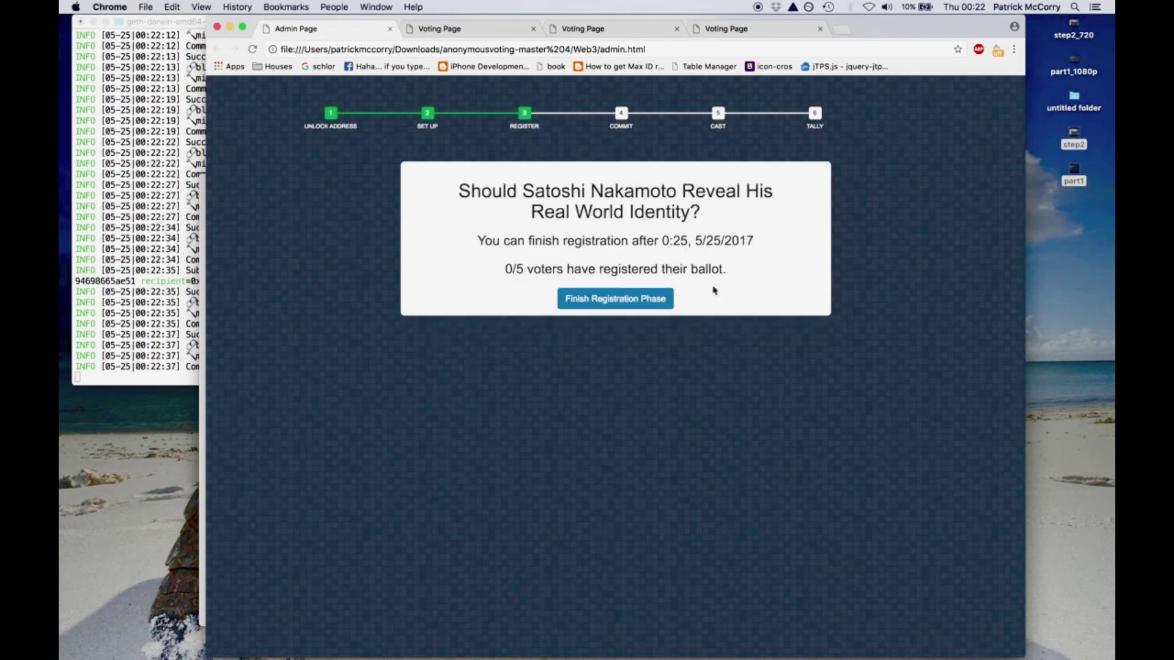
{"action": "left_click", "coordinate": [460, 31]}
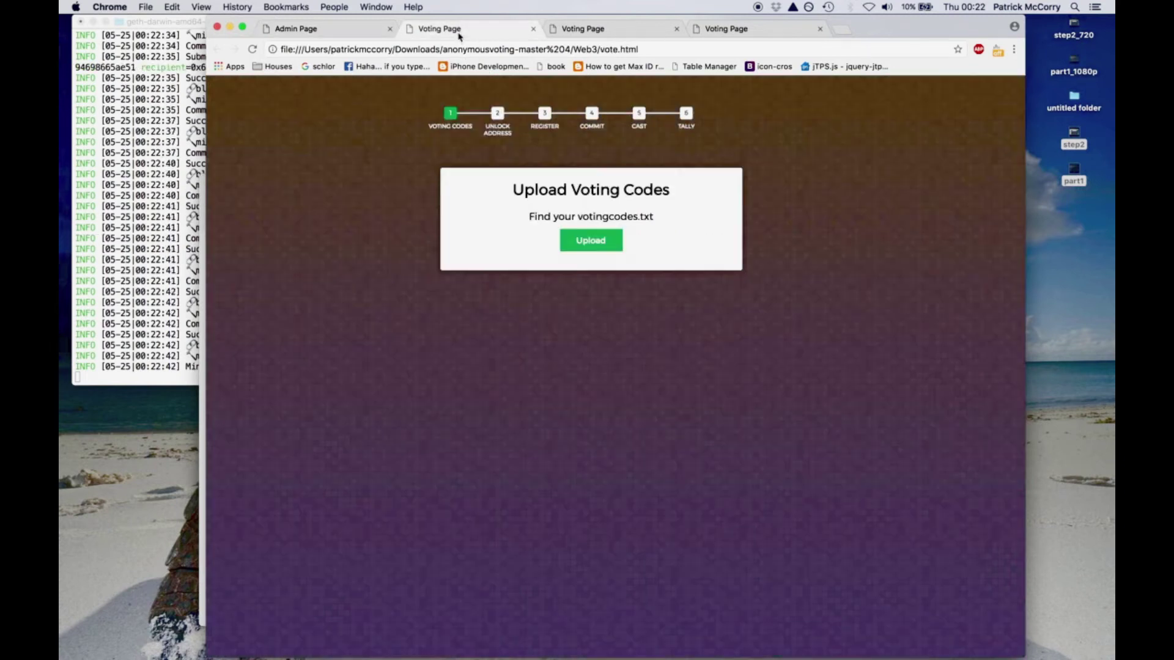
- Register the first voter with voter1.txt codes and the second eligible address
{"action": "left_click", "coordinate": [587, 241]}
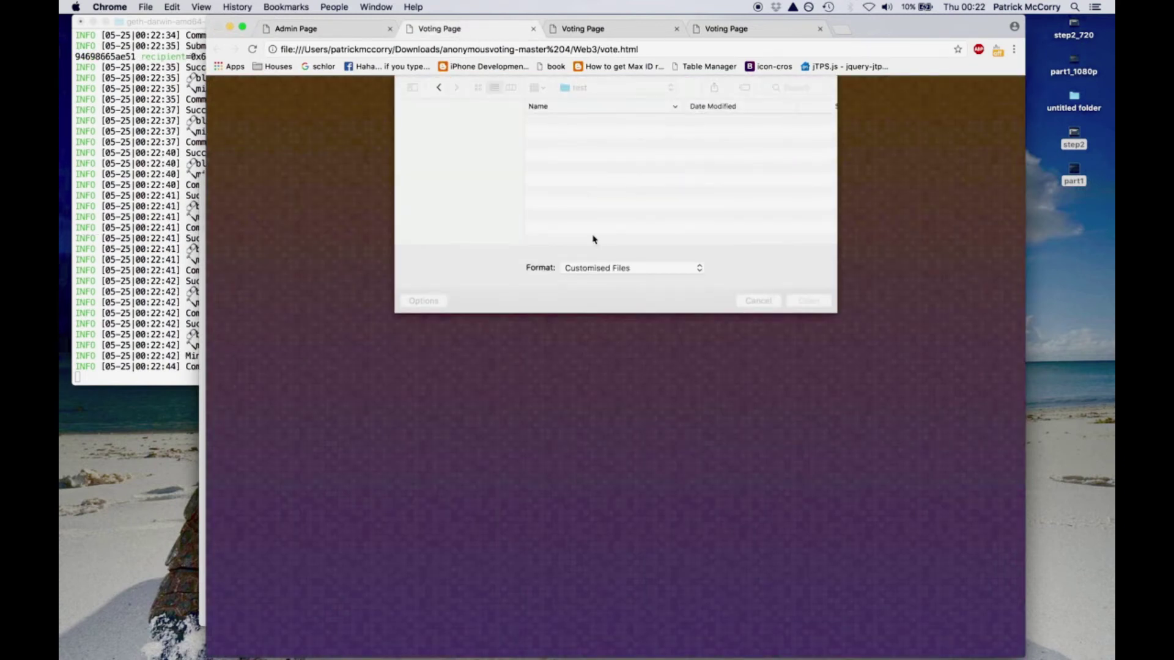
{"action": "double_click", "coordinate": [575, 145]}
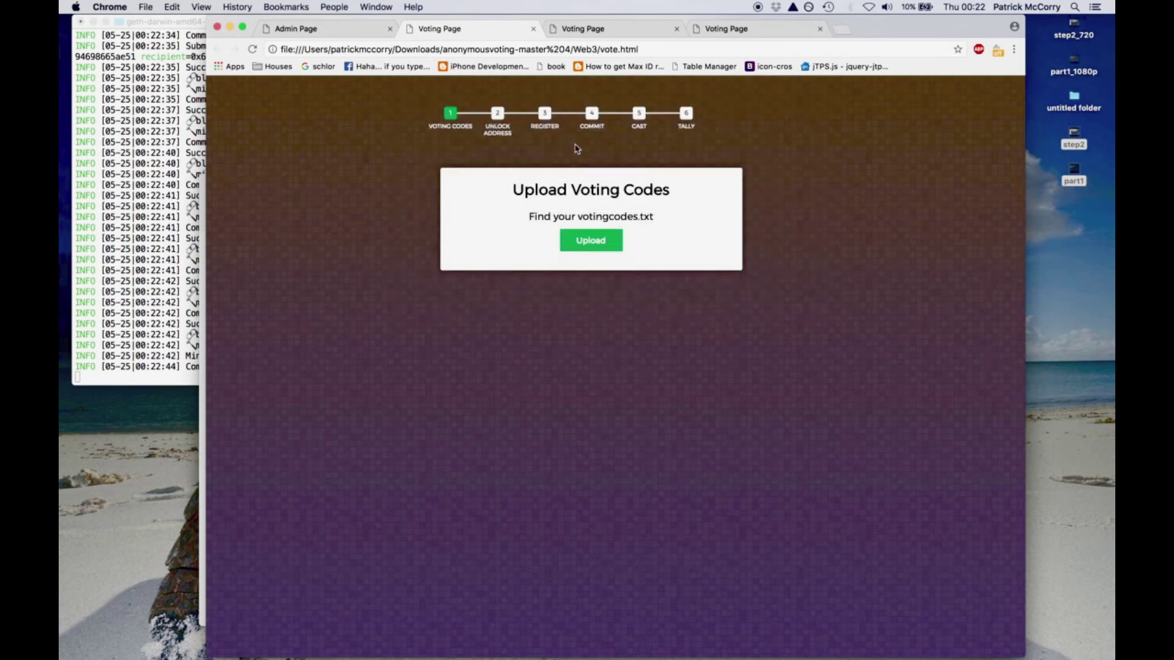
{"action": "left_click", "coordinate": [589, 232]}
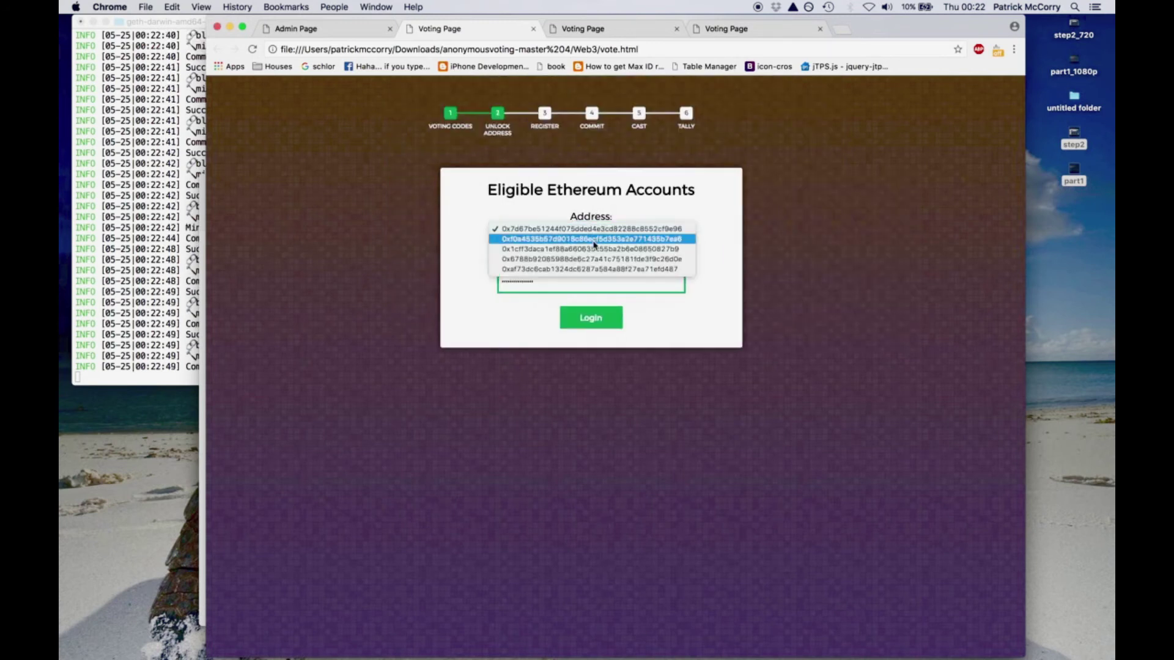
{"action": "left_click", "coordinate": [589, 238]}
{"action": "left_click", "coordinate": [593, 321]}
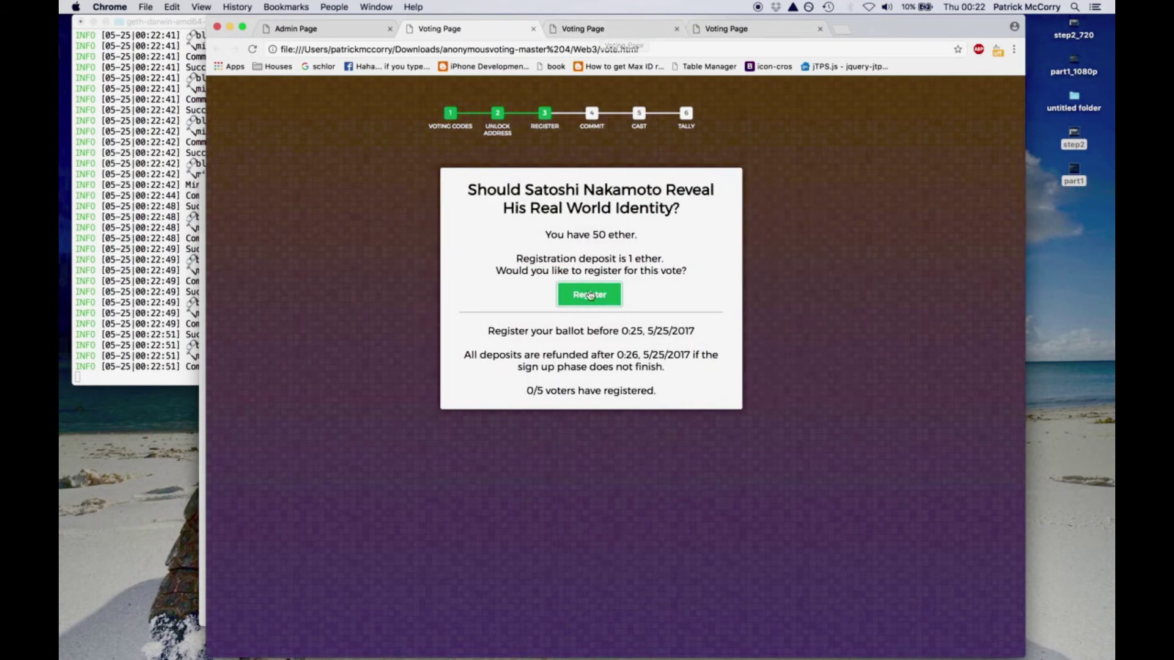
{"action": "left_click", "coordinate": [588, 298]}
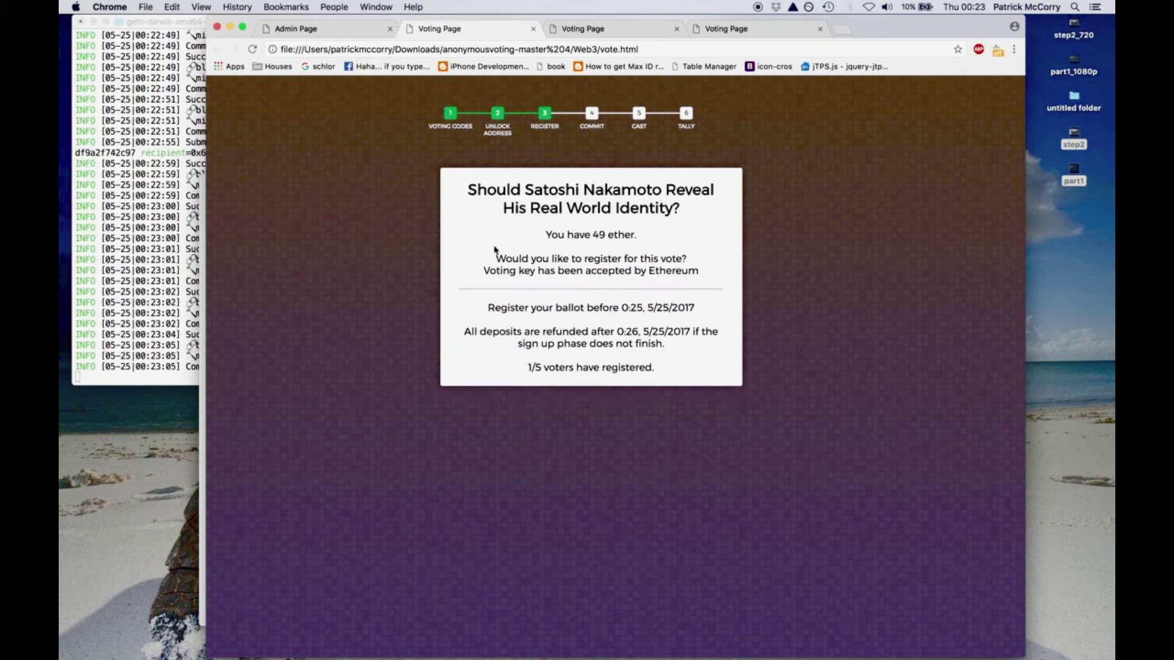
{"action": "left_click_drag", "start_coordinate": [471, 246], "coordinate": [710, 331]}
- Log in the second voter tab with its codes file and the third eligible address
{"action": "left_click", "coordinate": [710, 331]}
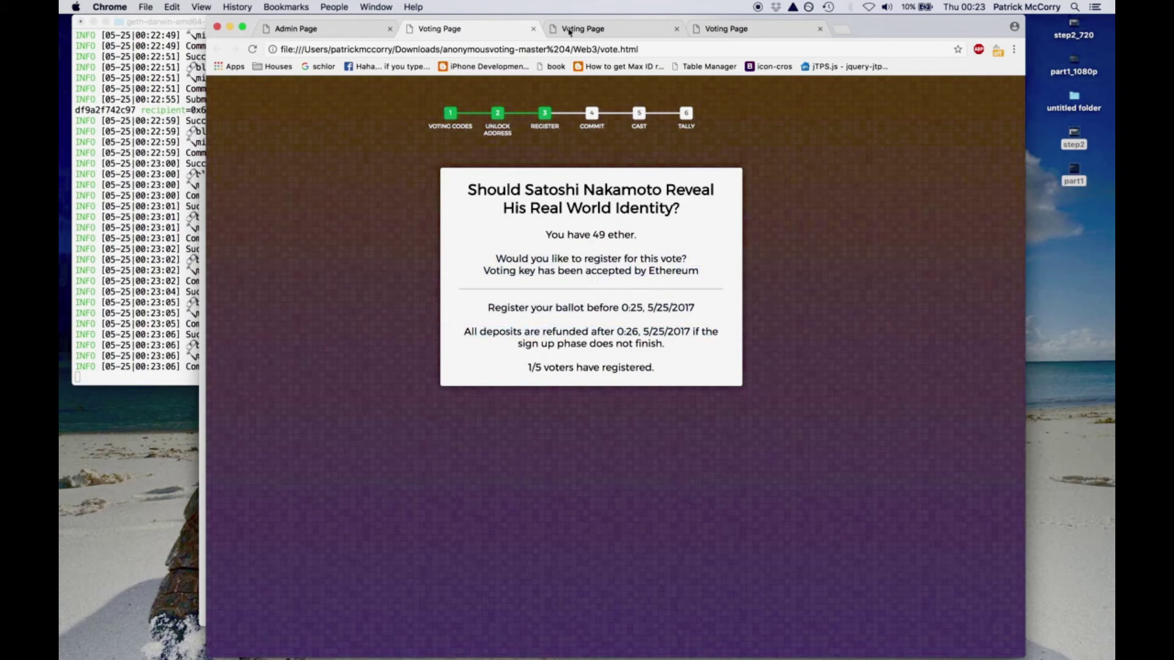
{"action": "left_click", "coordinate": [572, 34]}
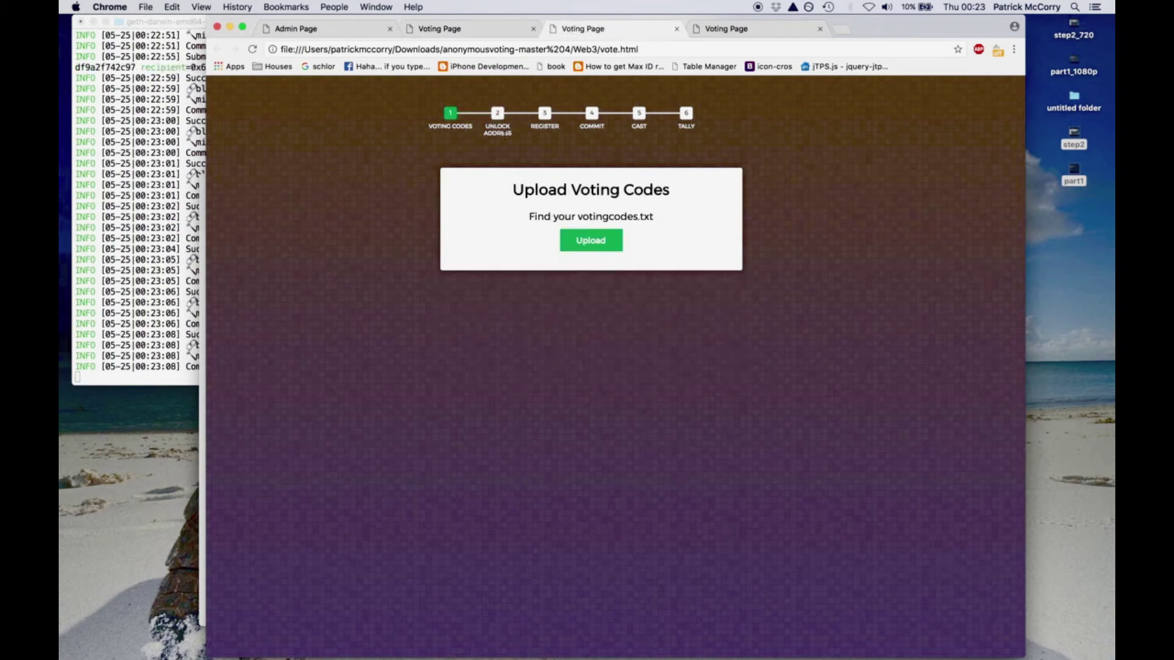
{"action": "left_click", "coordinate": [591, 240]}
{"action": "double_click", "coordinate": [568, 134]}
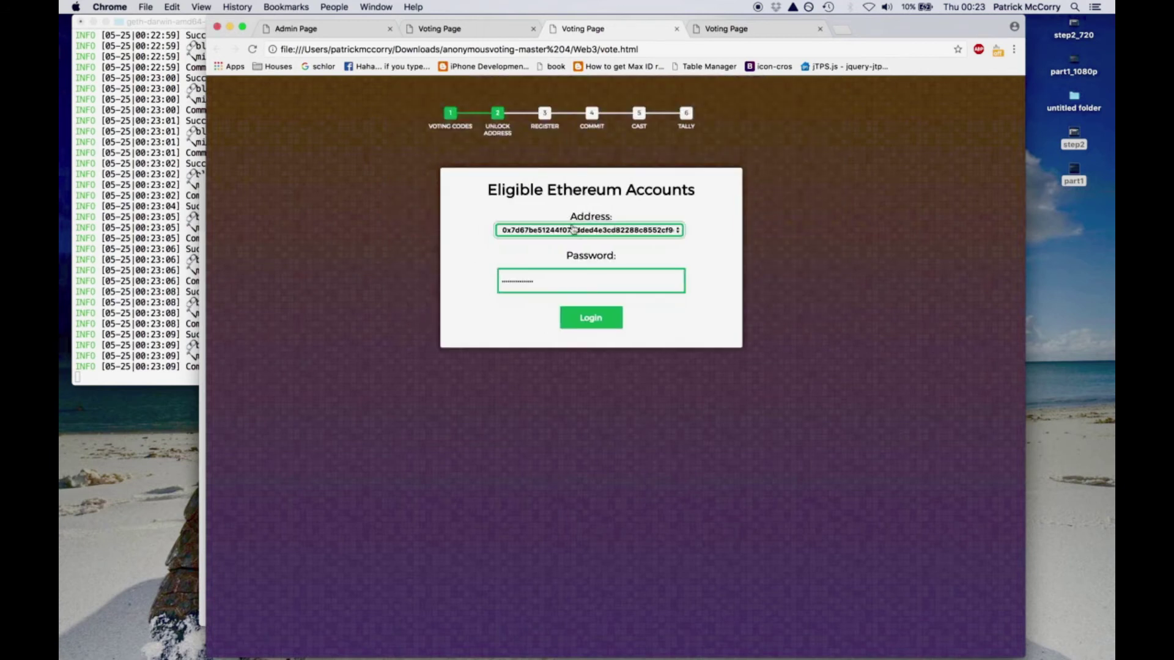
{"action": "left_click", "coordinate": [572, 231]}
{"action": "left_click", "coordinate": [572, 249]}
{"action": "left_click", "coordinate": [592, 319]}
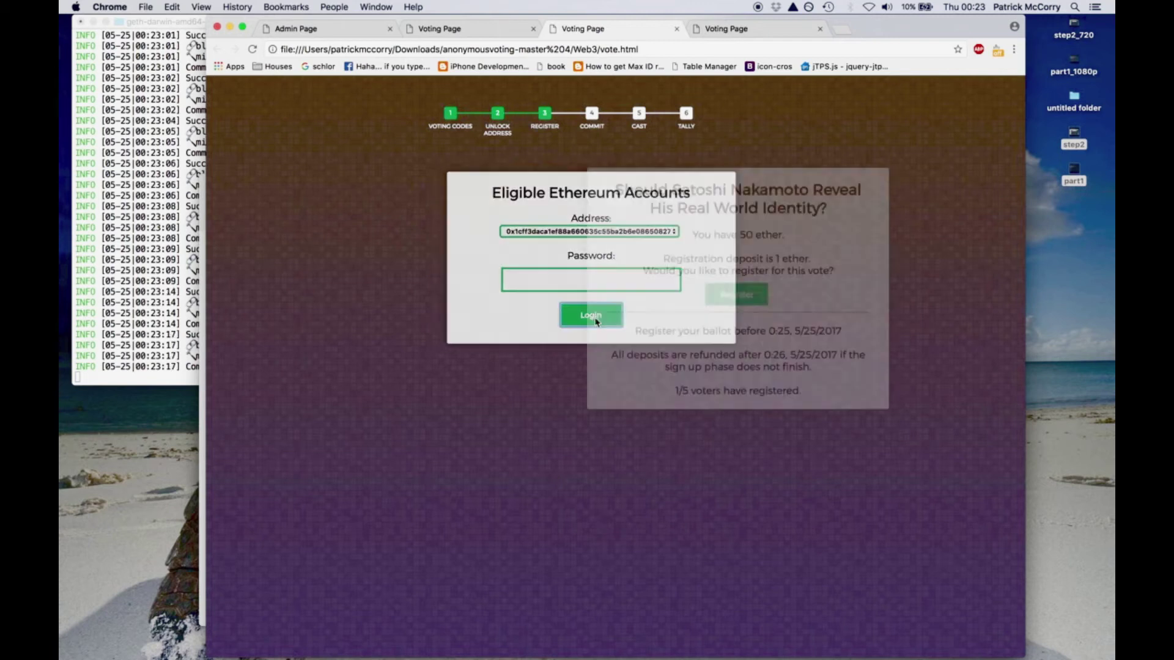
- Log in the fourth voter with voter3.txt and the fourth eligible address
{"action": "left_click", "coordinate": [731, 31]}
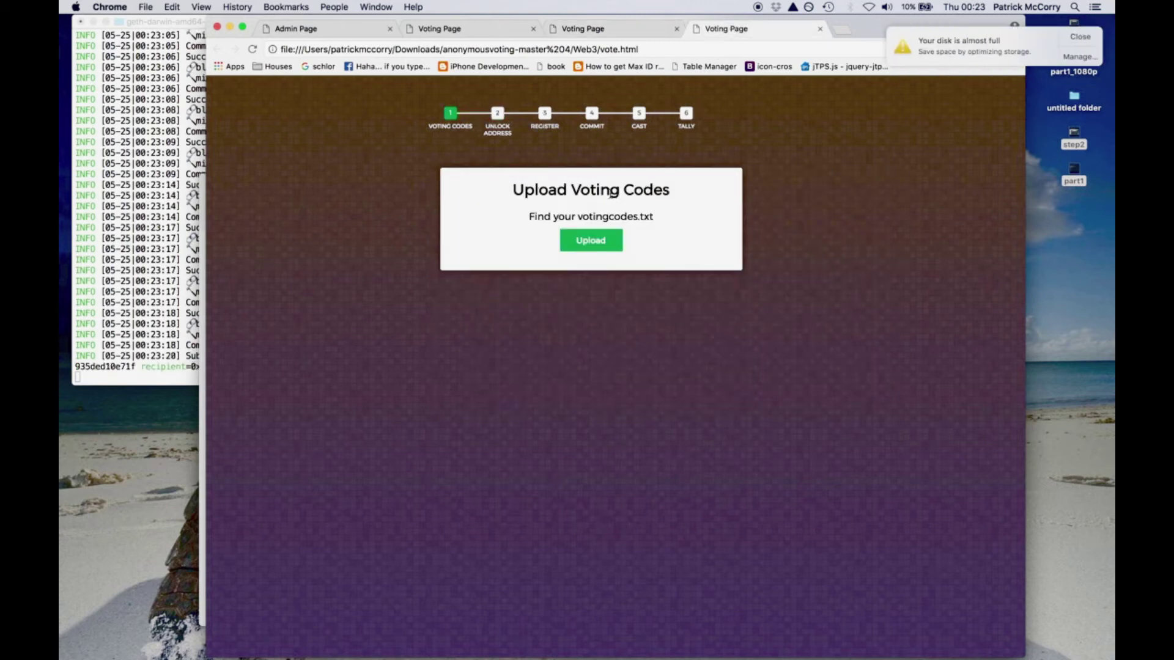
{"action": "left_click", "coordinate": [601, 243]}
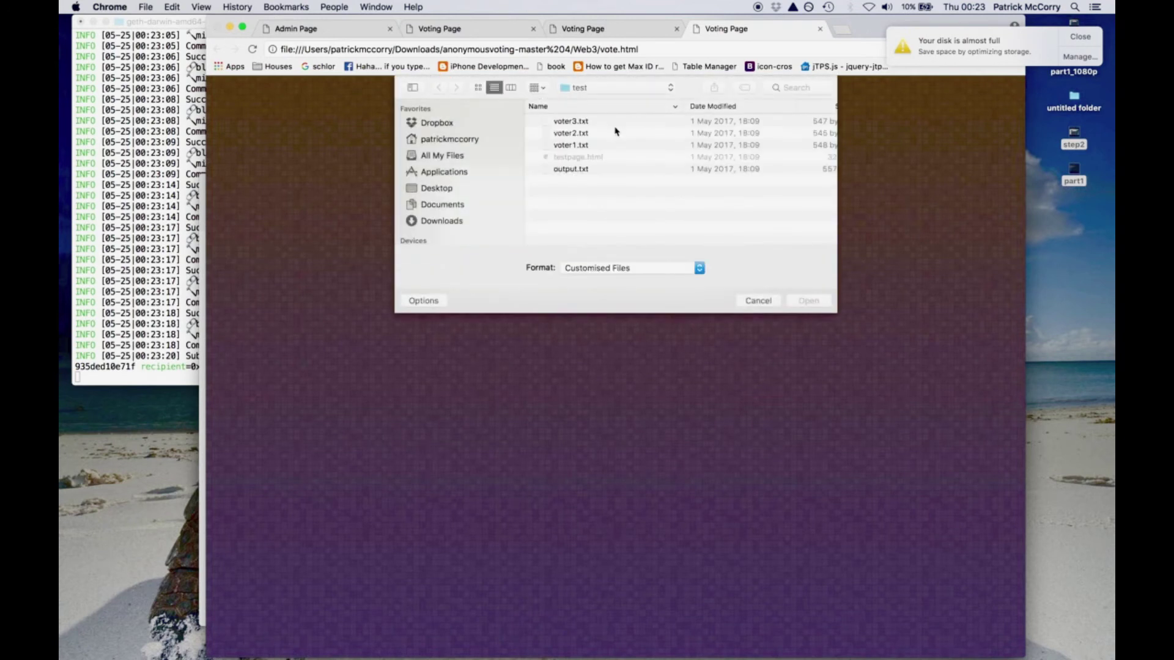
{"action": "double_click", "coordinate": [597, 121]}
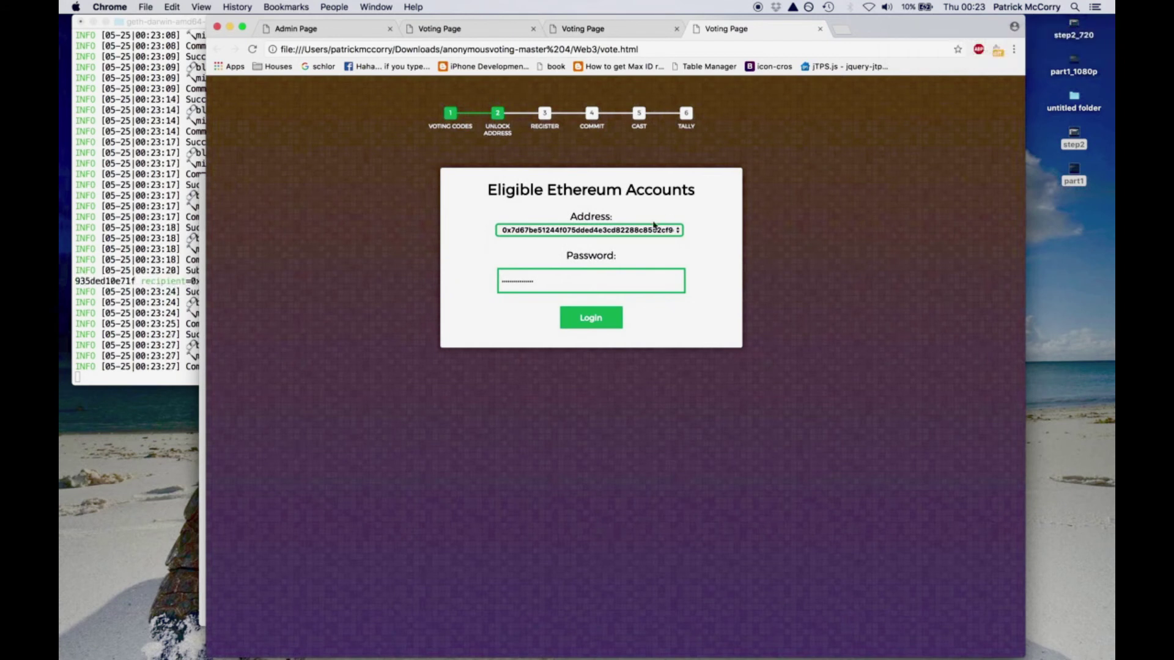
{"action": "left_click", "coordinate": [652, 230]}
{"action": "left_click", "coordinate": [644, 259]}
{"action": "left_click", "coordinate": [603, 320]}
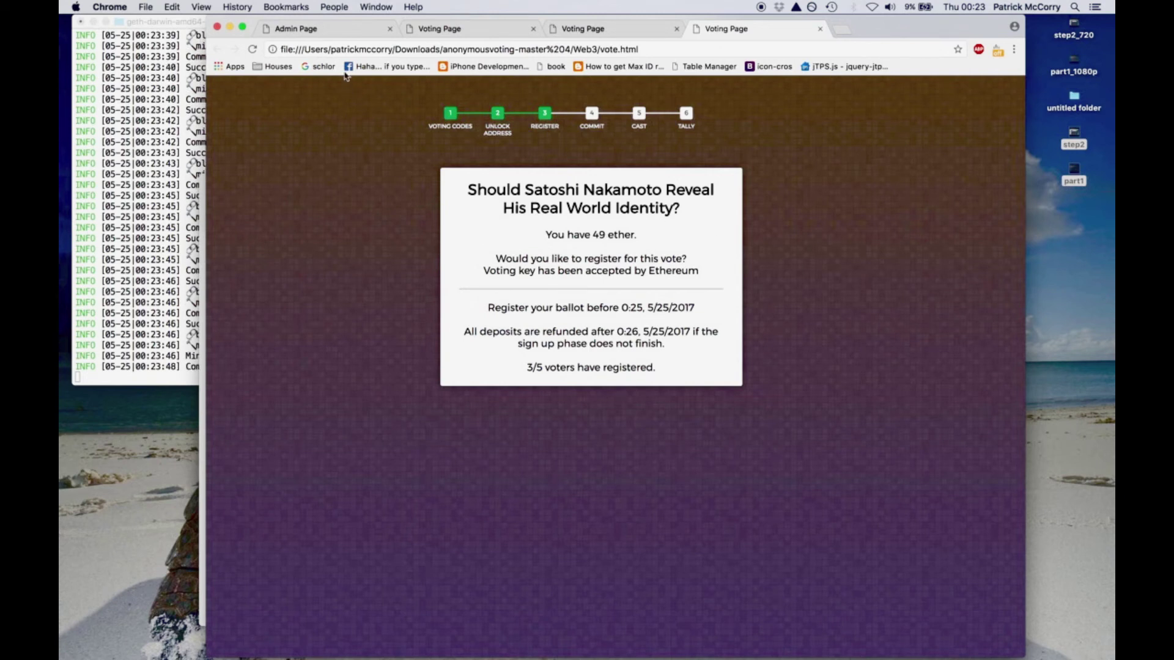
{"action": "left_click", "coordinate": [336, 36]}
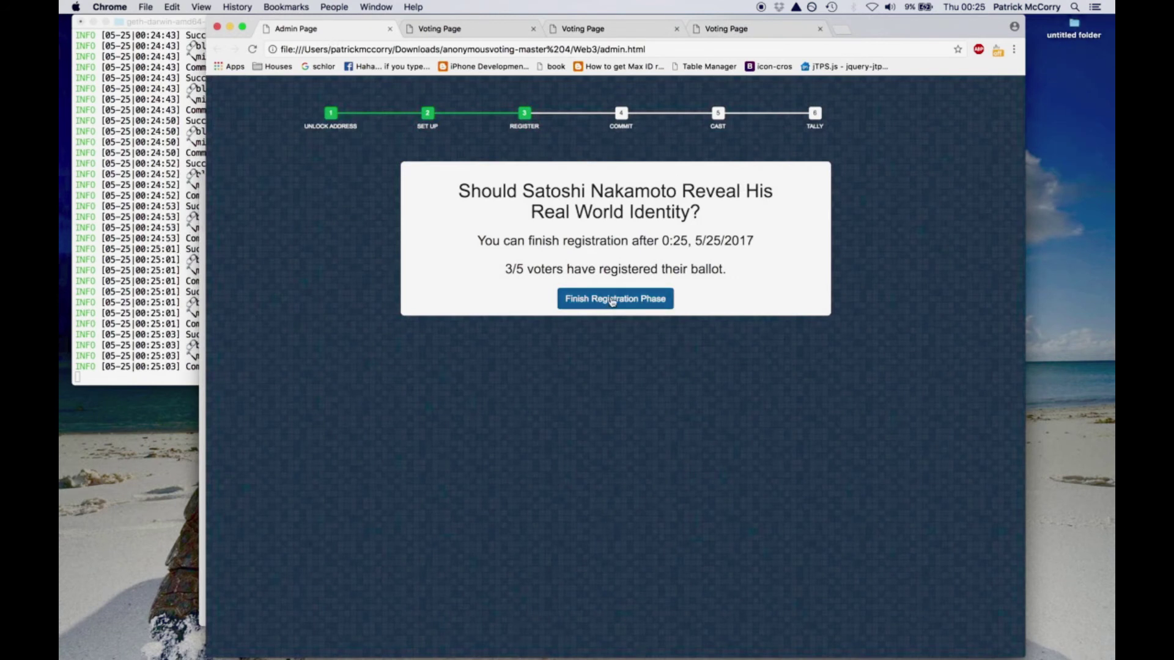
- Finish the registration phase and commit sealed Yes votes for the second and fourth voters
{"action": "left_click", "coordinate": [612, 301]}
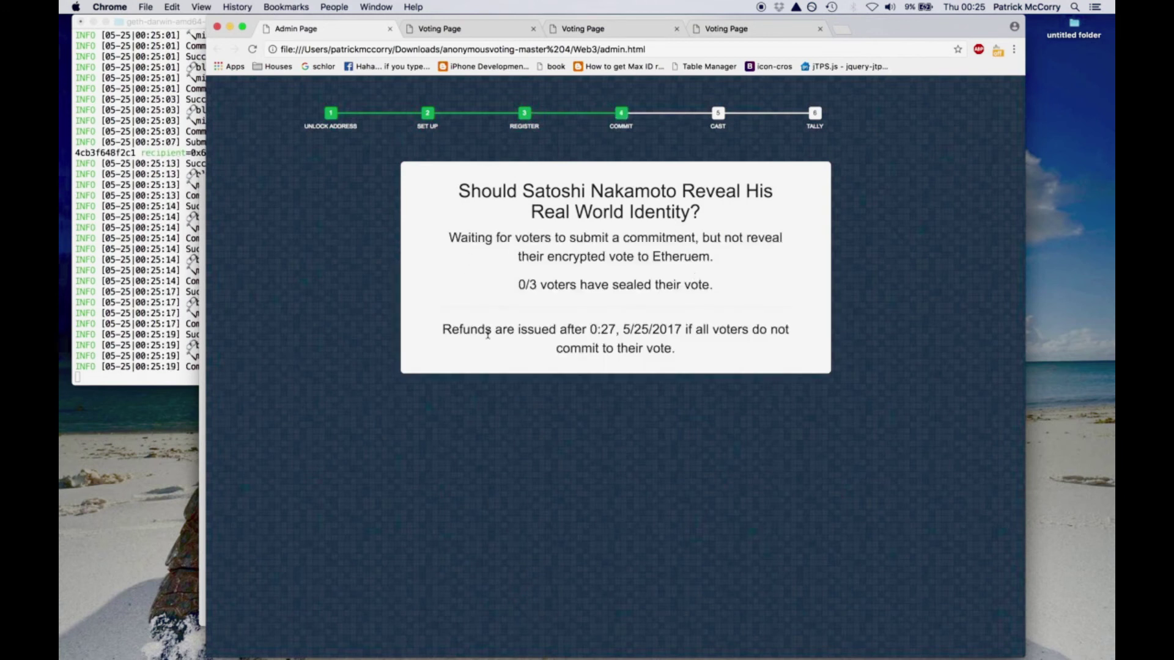
{"action": "left_click", "coordinate": [471, 36]}
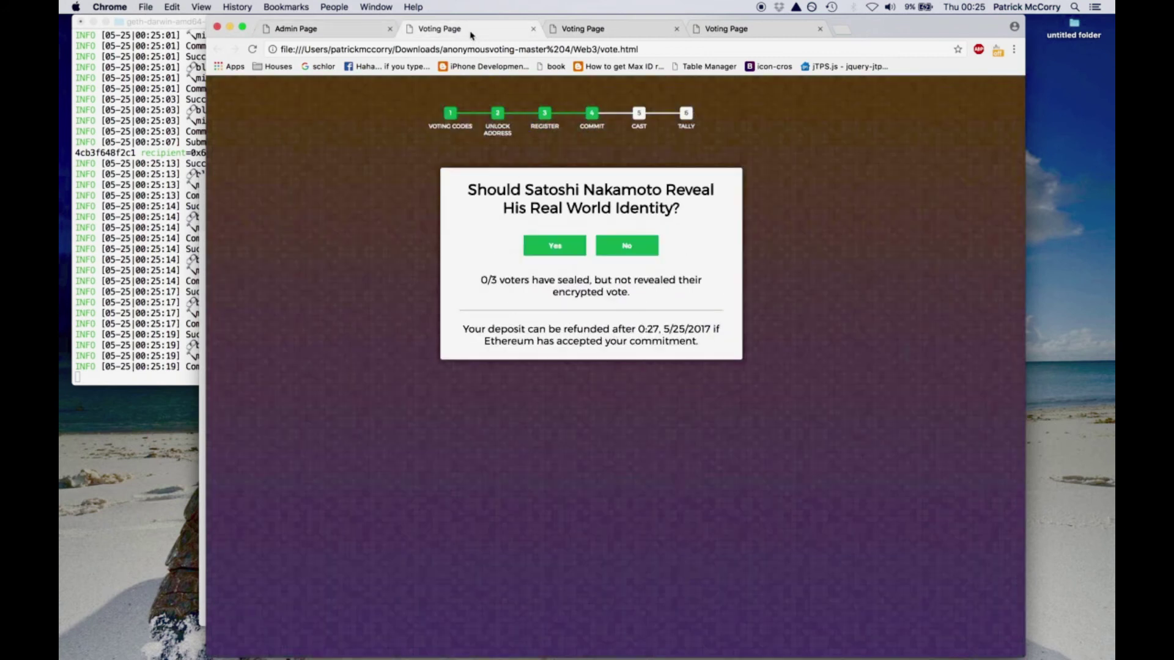
{"action": "left_click", "coordinate": [557, 255]}
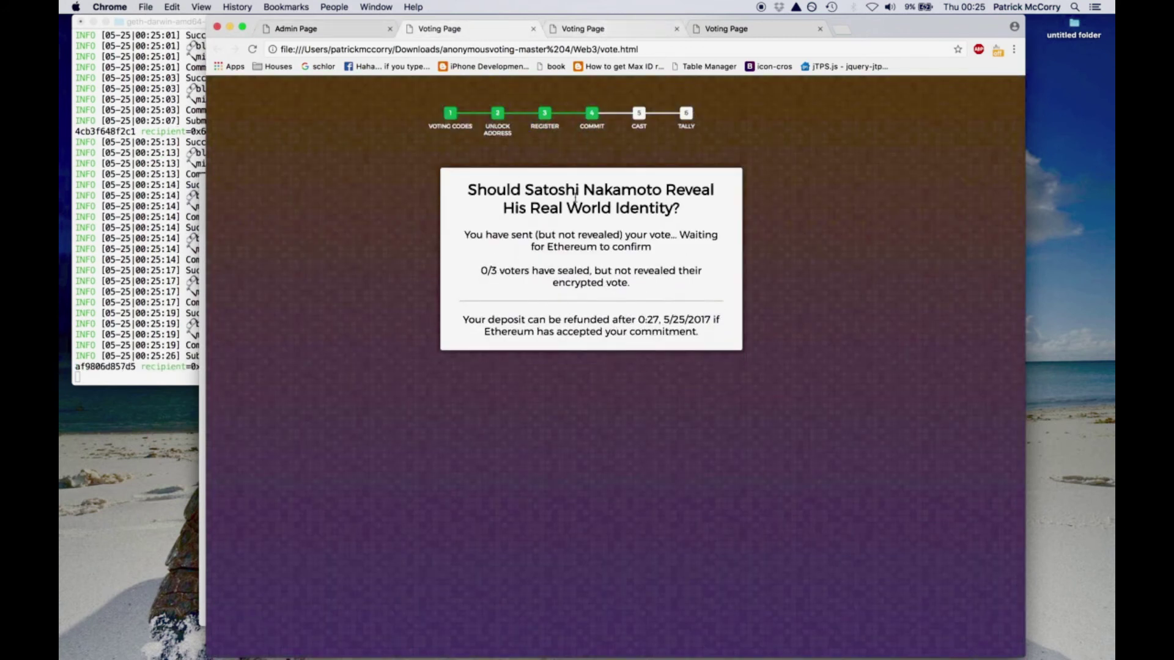
{"action": "left_click", "coordinate": [602, 28]}
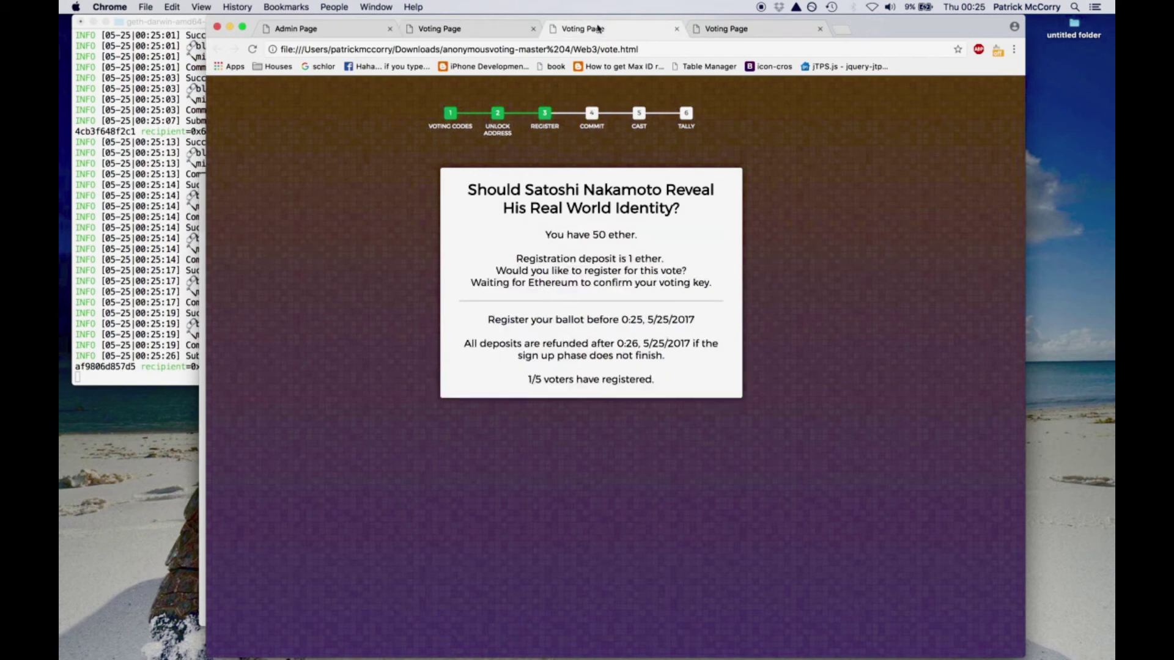
{"action": "left_click", "coordinate": [731, 30]}
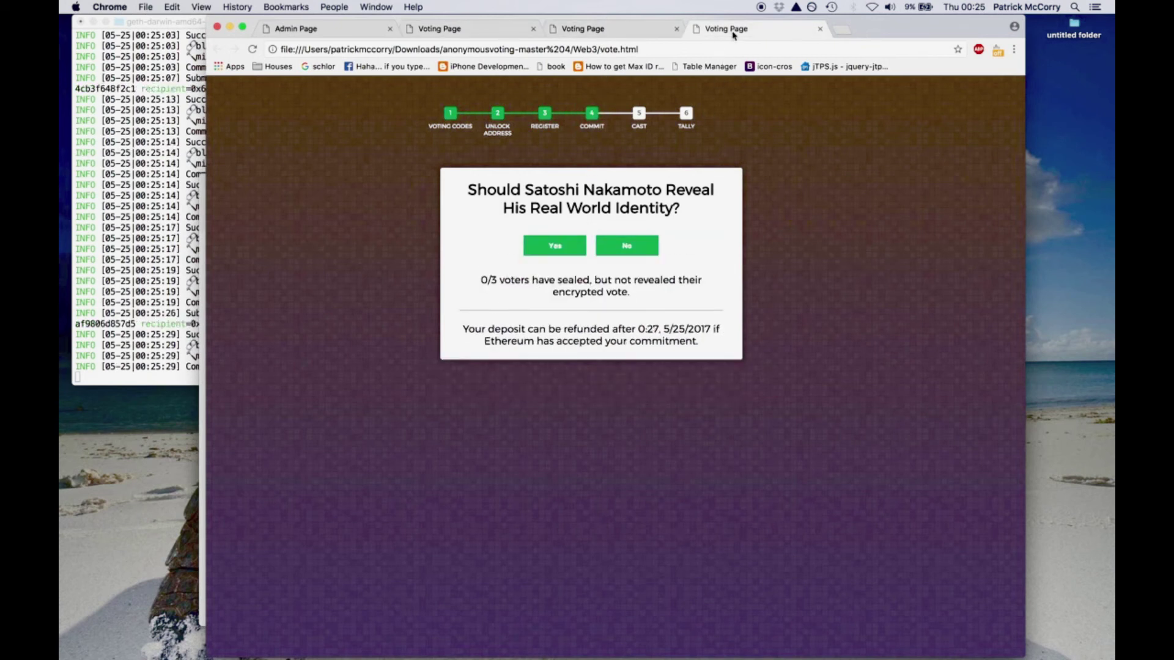
{"action": "left_click", "coordinate": [559, 247]}
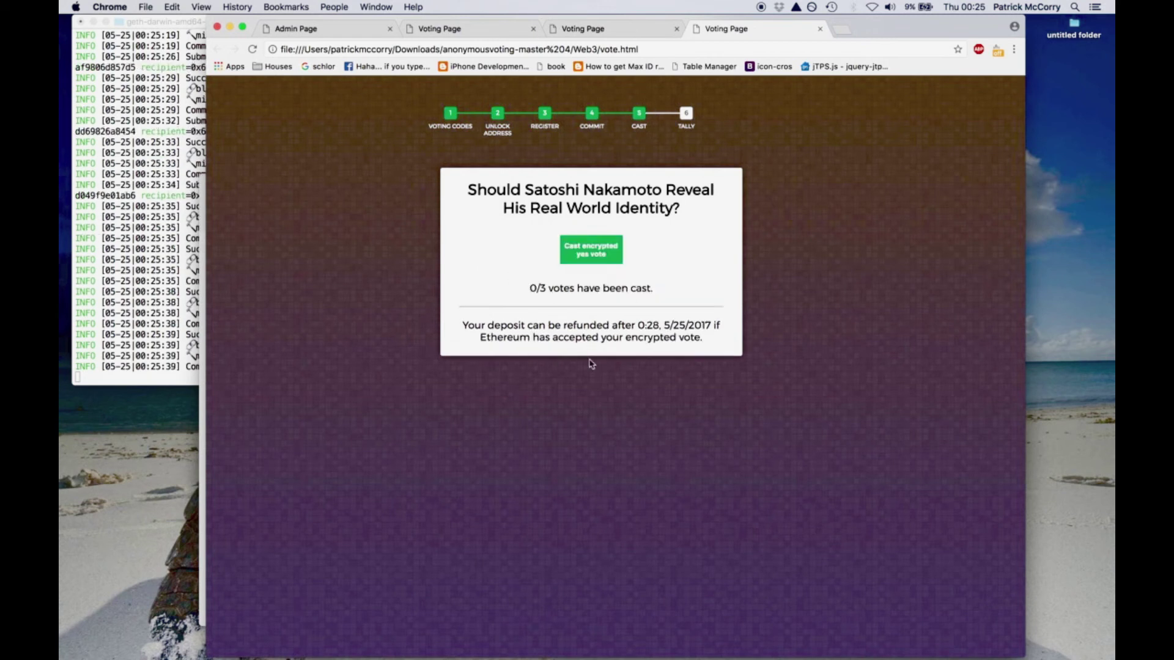
- Cast the three encrypted votes: two Yes and one No
{"action": "left_click", "coordinate": [603, 255]}
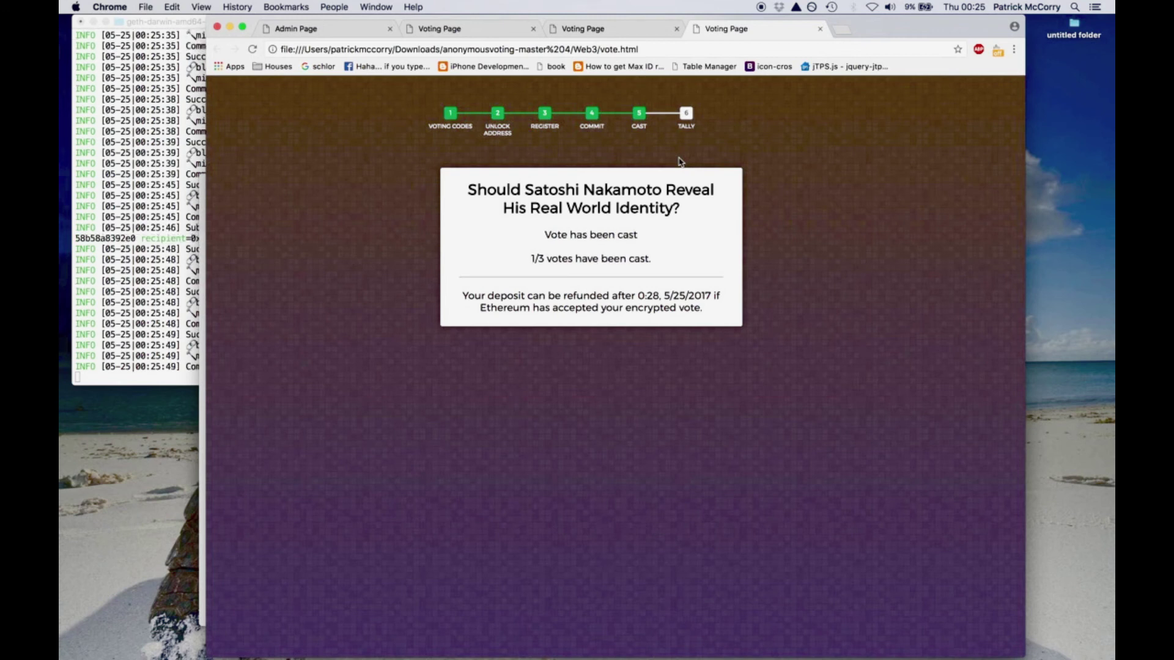
{"action": "left_click", "coordinate": [627, 29]}
{"action": "left_click", "coordinate": [581, 255]}
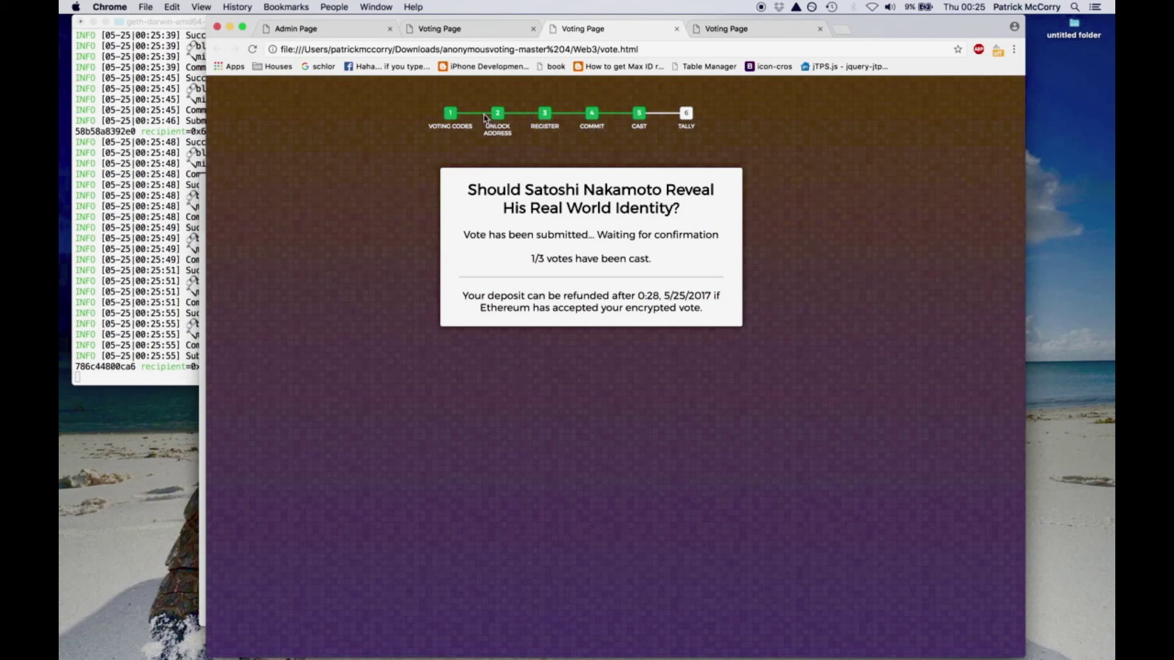
{"action": "left_click", "coordinate": [456, 30]}
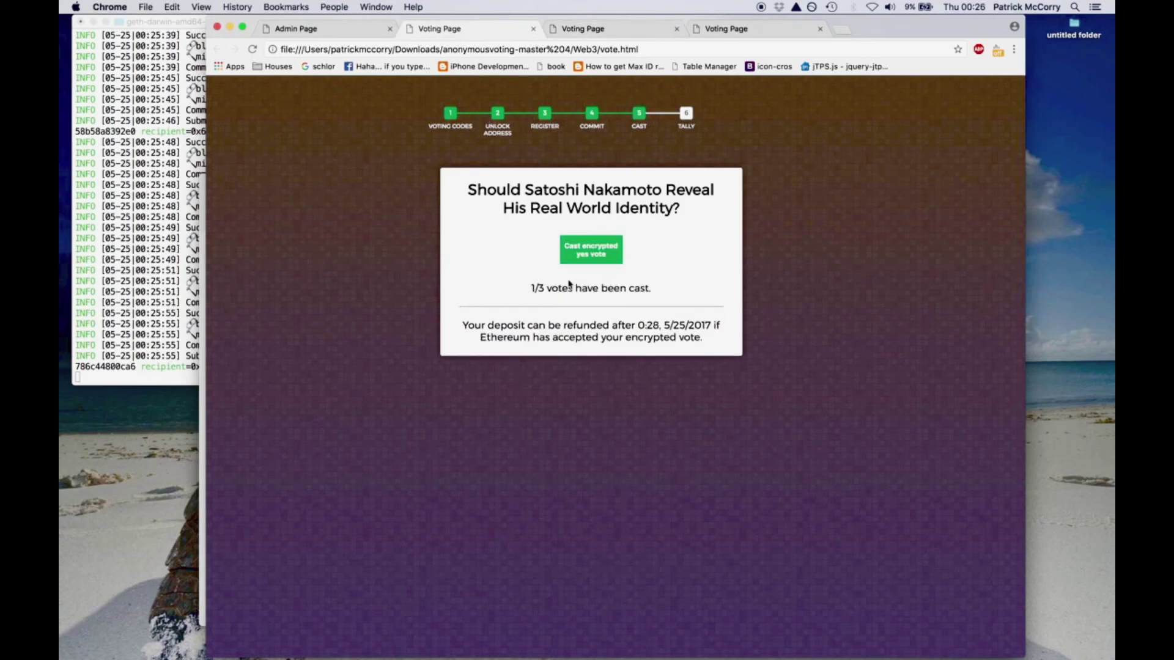
{"action": "left_click", "coordinate": [598, 258]}
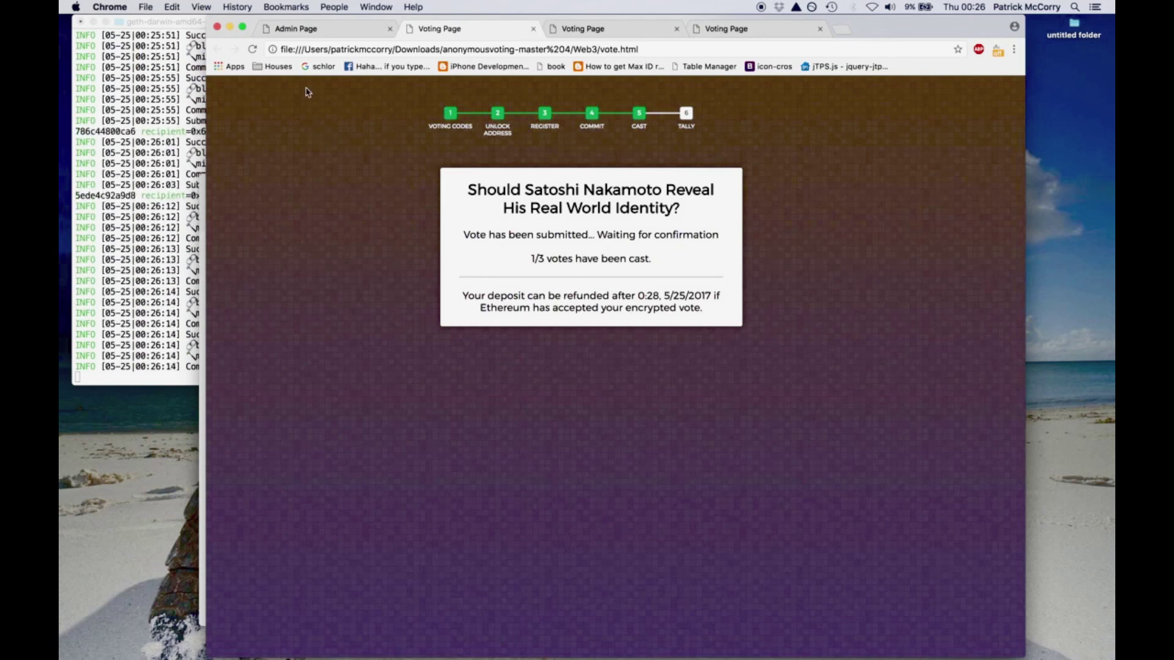
{"action": "left_click", "coordinate": [328, 31]}
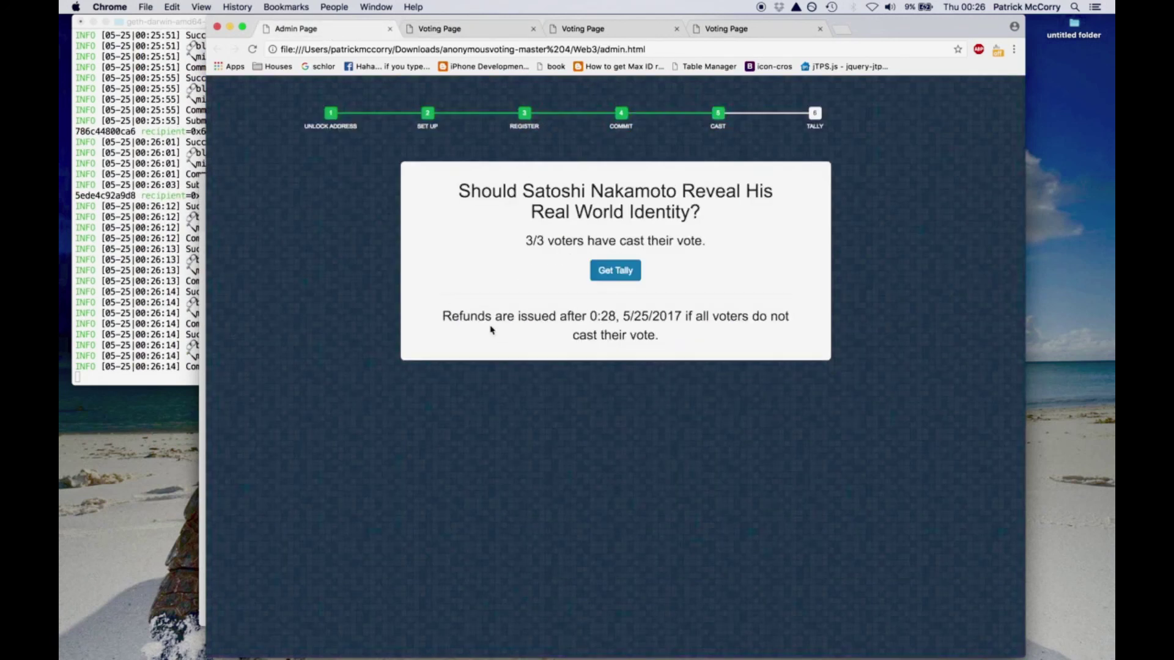
- Get the final tally on the Admin Page, showing Yes = 2 and No = 1
{"action": "left_click", "coordinate": [613, 271]}
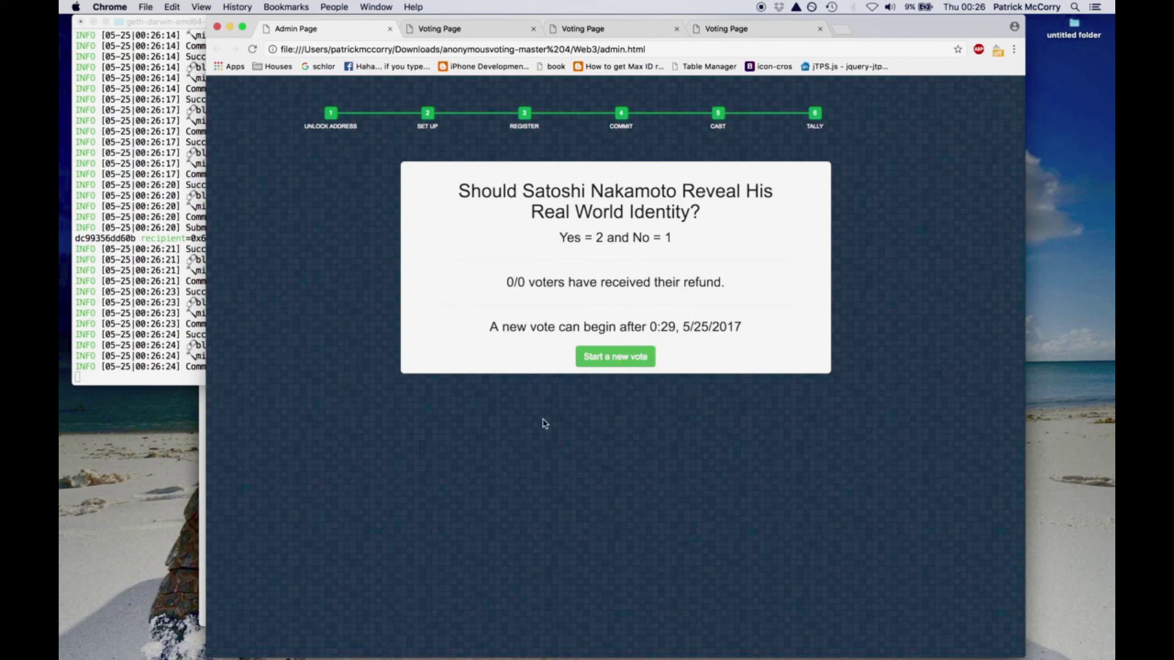
{"action": "key", "text": "ctrl+Up"}
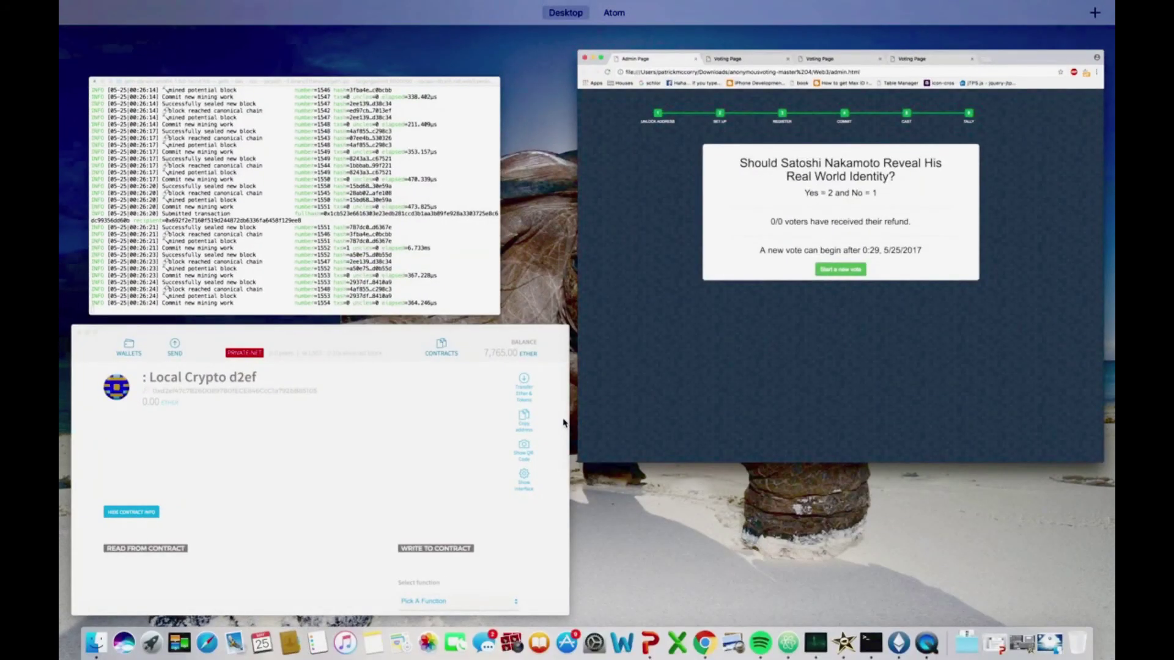
{"action": "key", "text": "ctrl+Up"}
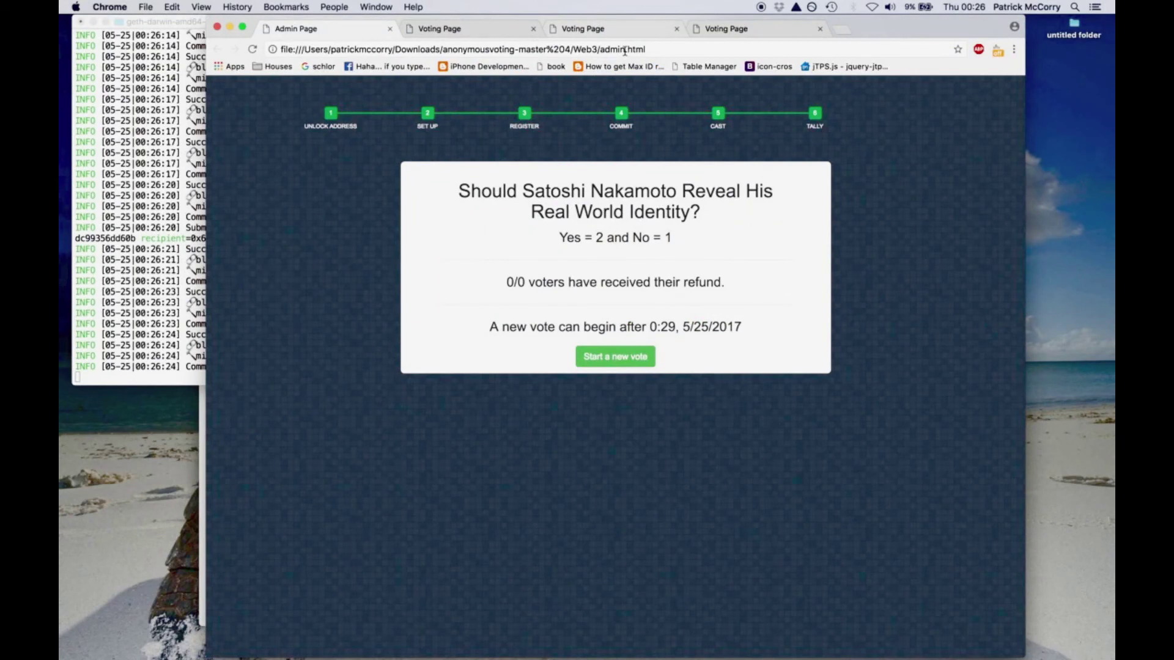
- Open livefeed.html in a new tab from the admin address, review it, and close it
{"action": "left_click", "coordinate": [623, 49]}
{"action": "key", "text": "super+c"}
{"action": "key", "text": "super+t"}
{"action": "key", "text": "super+v"}
{"action": "key", "text": "shift+alt+Left"}
{"action": "key", "text": "shift+alt+Left"}
{"action": "type", "text": "livefee"}
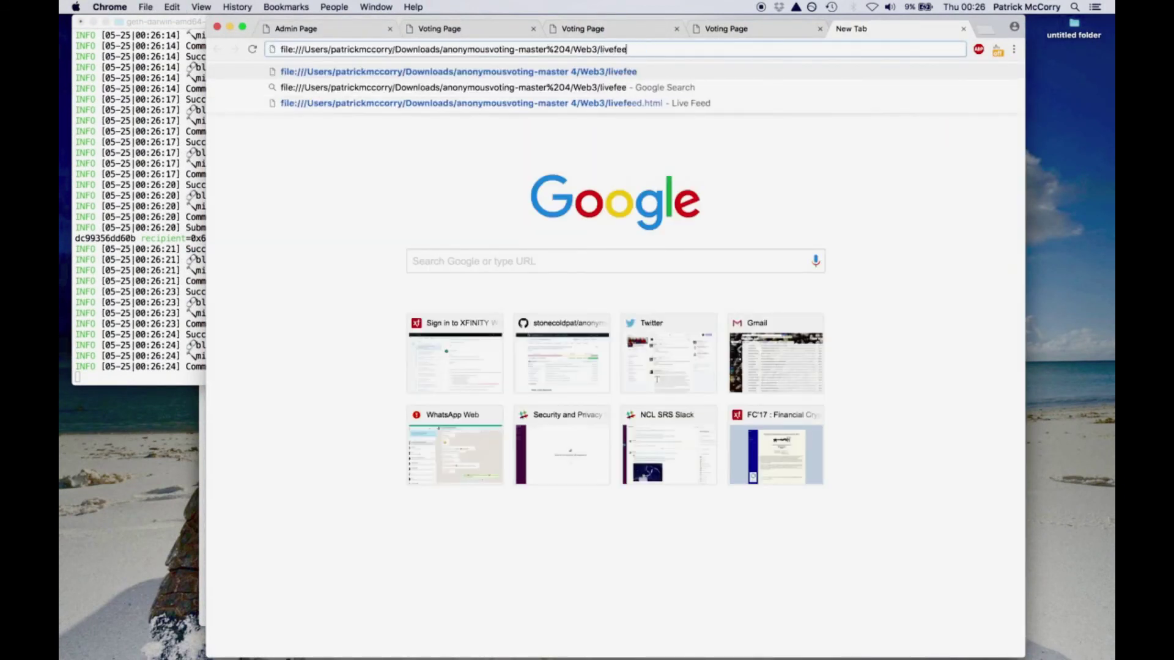
{"action": "type", "text": "d.html"}
{"action": "key", "text": "Return"}
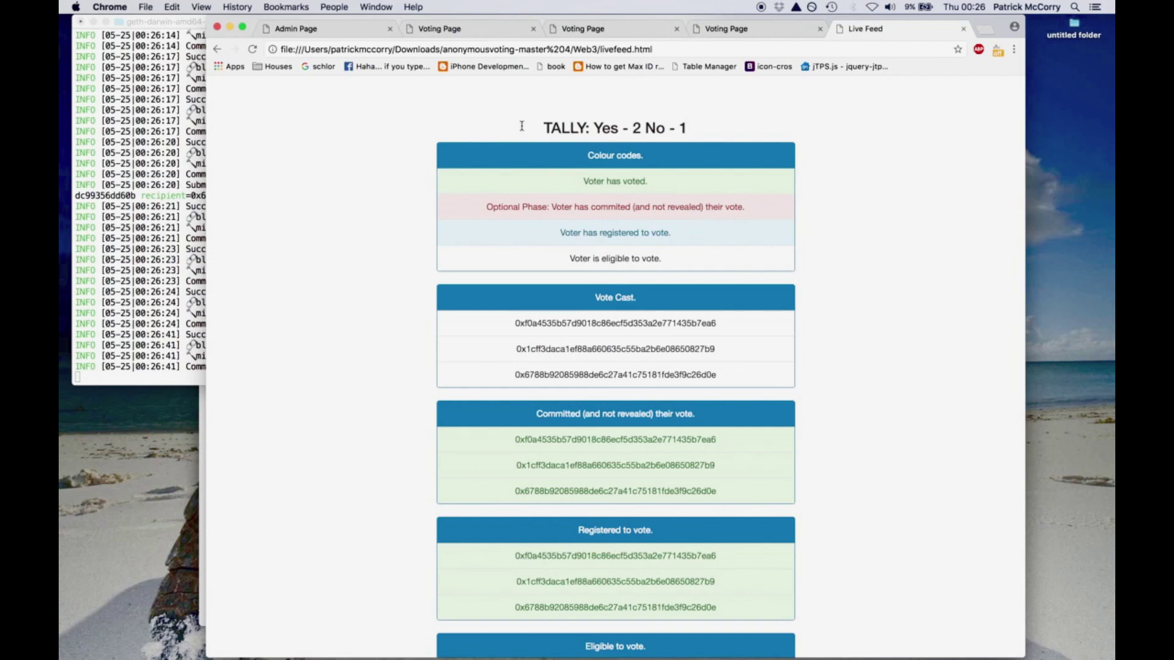
{"action": "scroll", "coordinate": [811, 370], "scroll_direction": "down", "scroll_amount": 3}
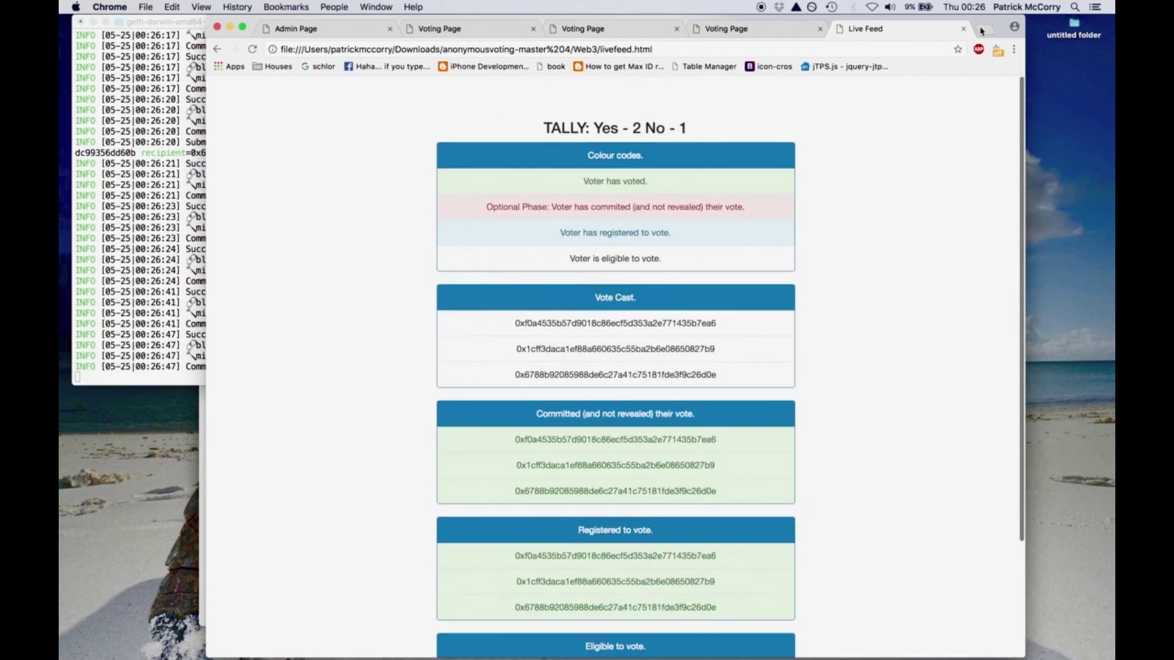
{"action": "left_click", "coordinate": [960, 29]}
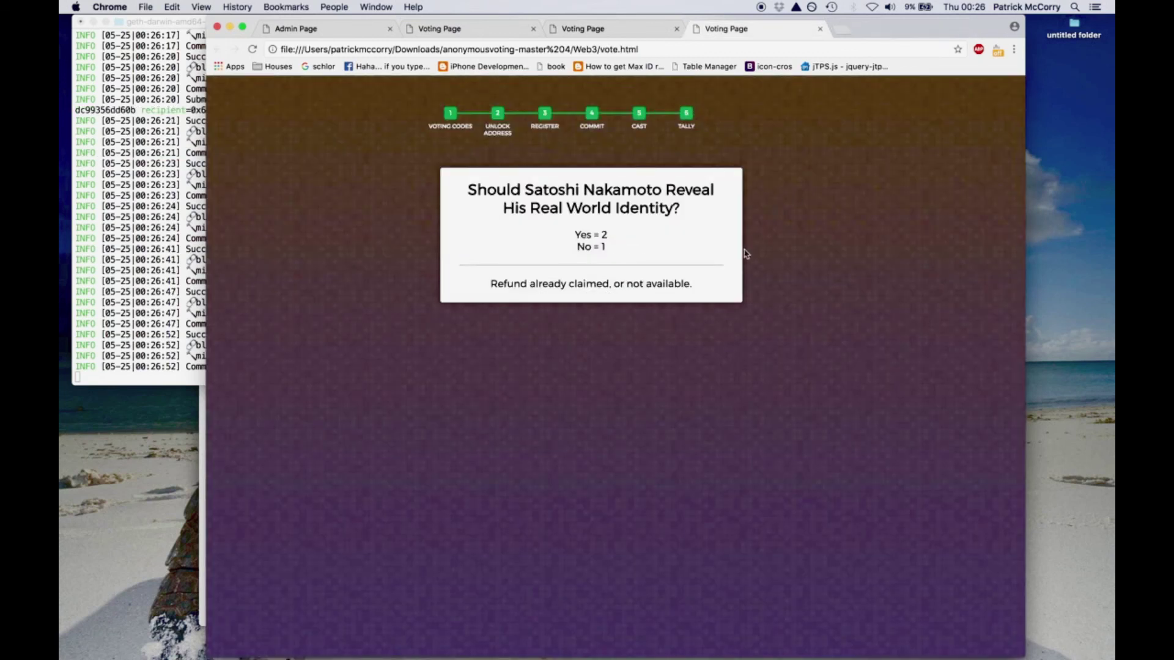
- Shut down the geth console with the exit command
{"action": "left_click", "coordinate": [194, 281]}
{"action": "type", "text": "eit"}
{"action": "key", "text": "Return"}
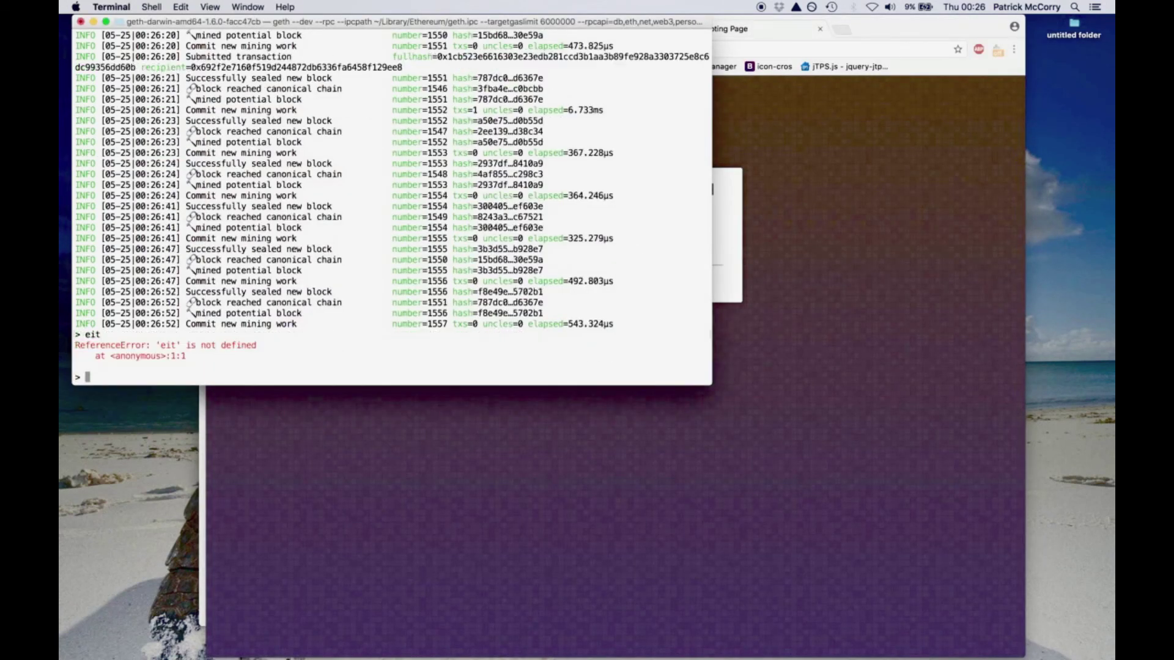
{"action": "type", "text": "exit"}
{"action": "key", "text": "Return"}
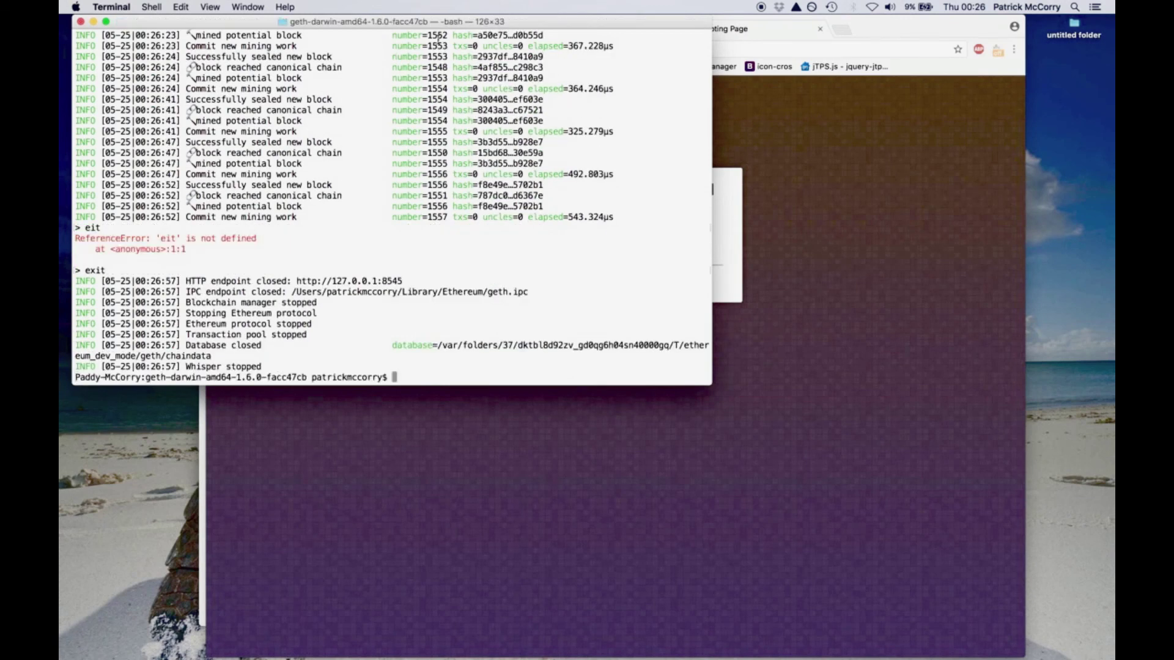